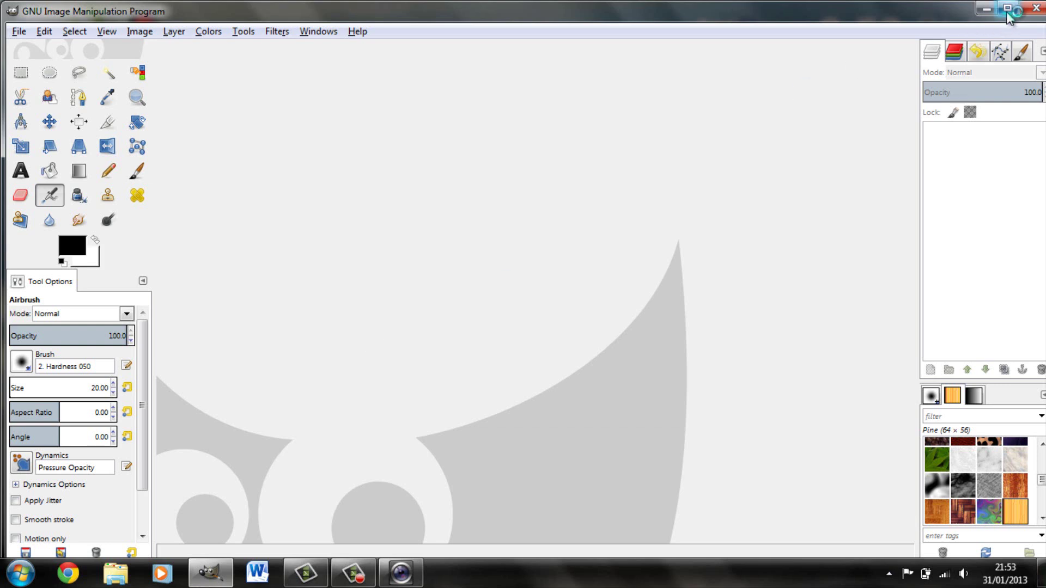
- Maximize the GIMP window so it fills the whole screen
click(1008, 8)
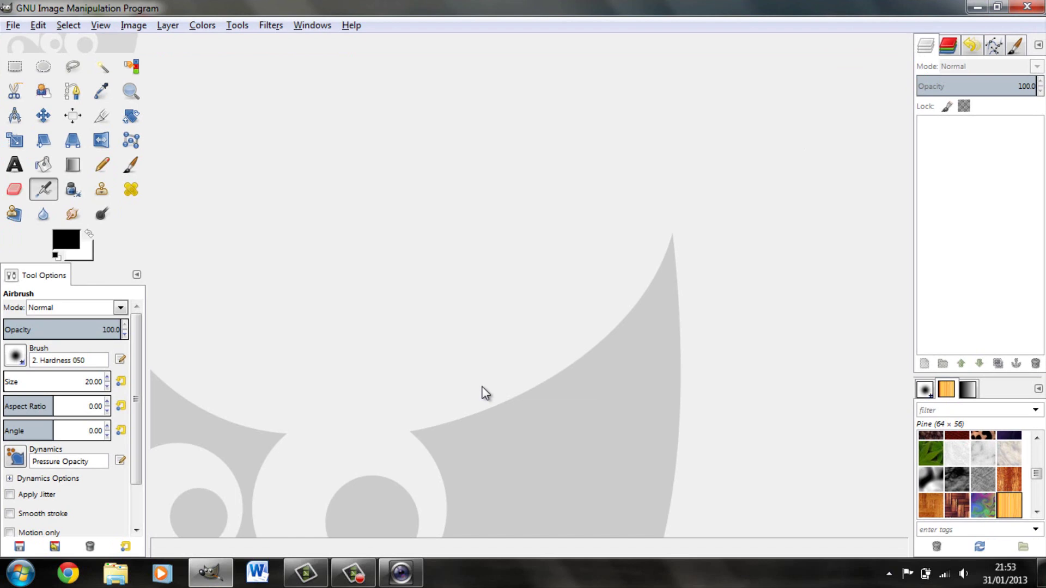
- Create an 800×800 px image and bucket-fill its background solid black
key(ctrl+n)
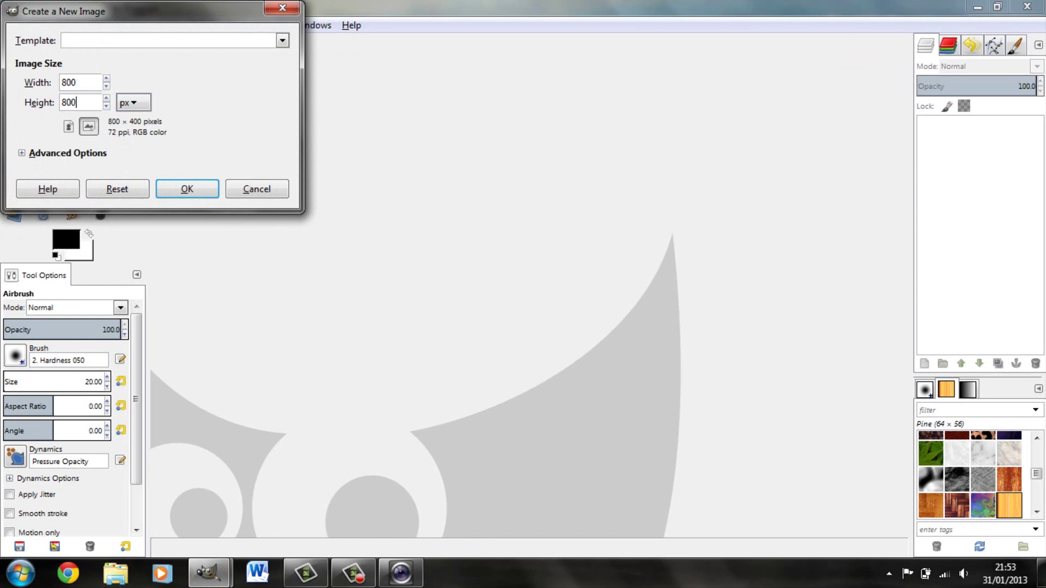
key(Return)
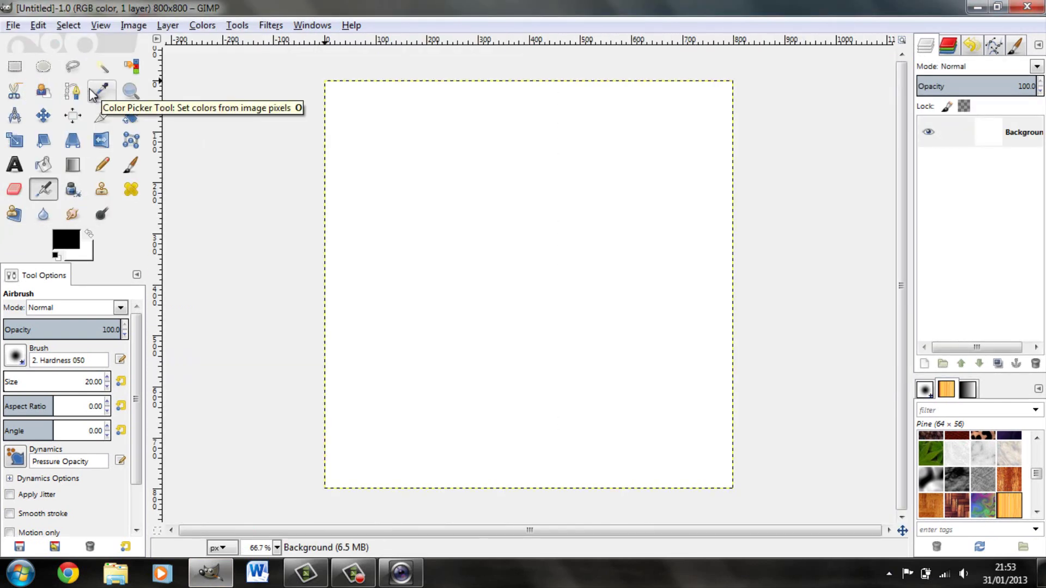
click(45, 165)
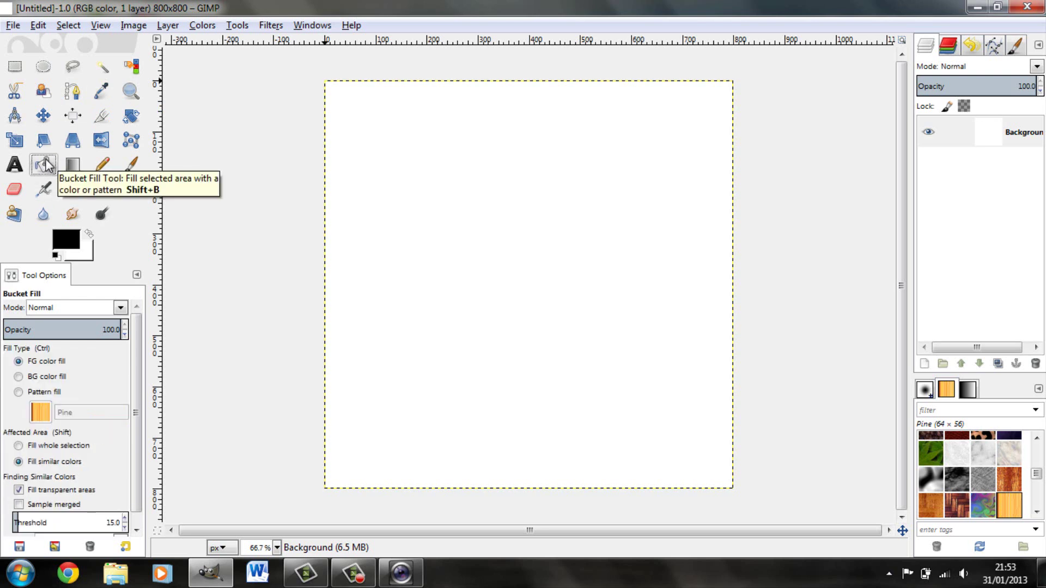
click(429, 233)
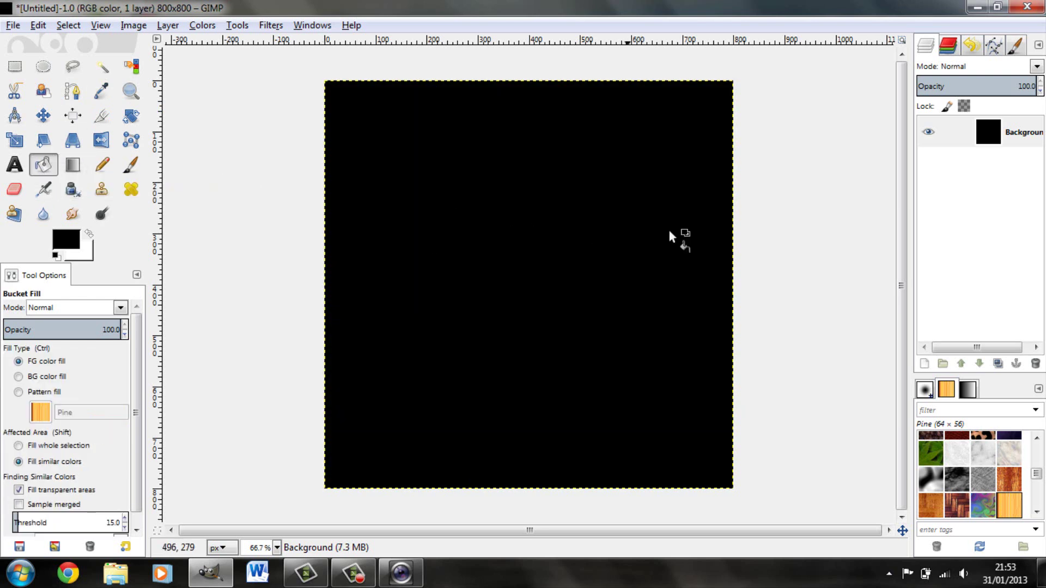
- Add a transparent layer and paint one white S-shaped wave across the canvas with the Paintbrush
click(924, 363)
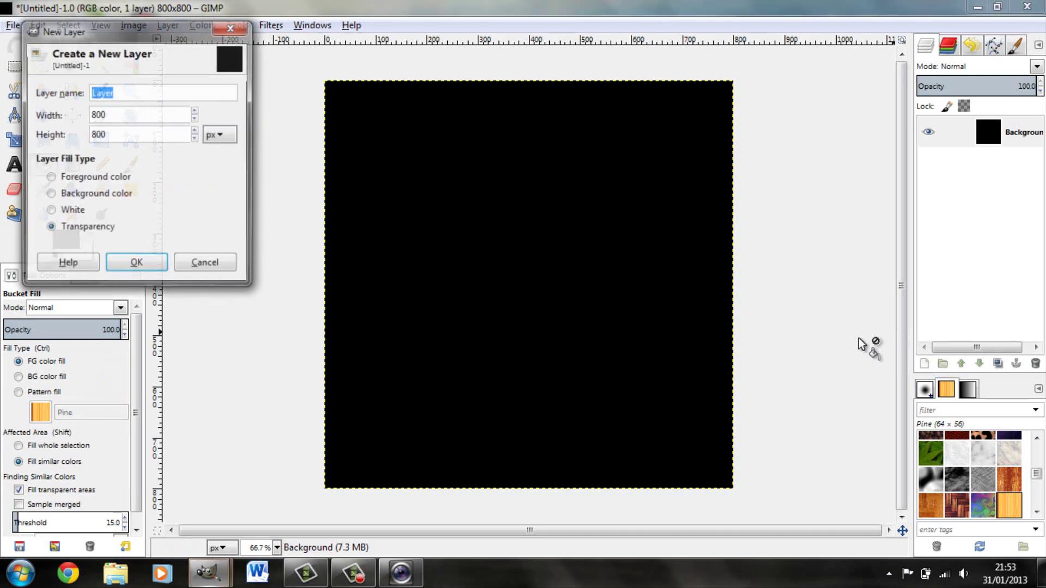
key(Return)
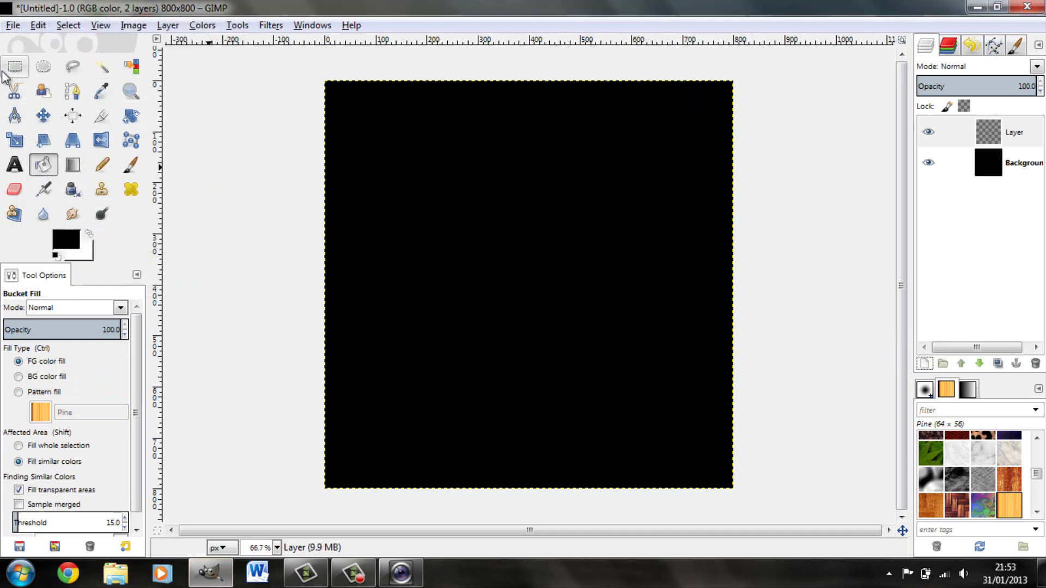
key(r)
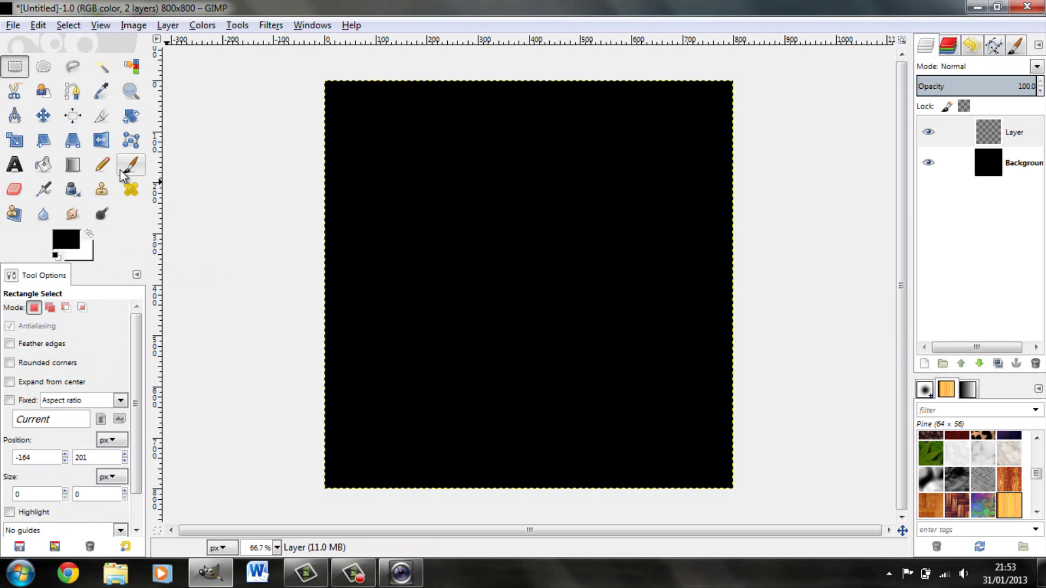
click(121, 168)
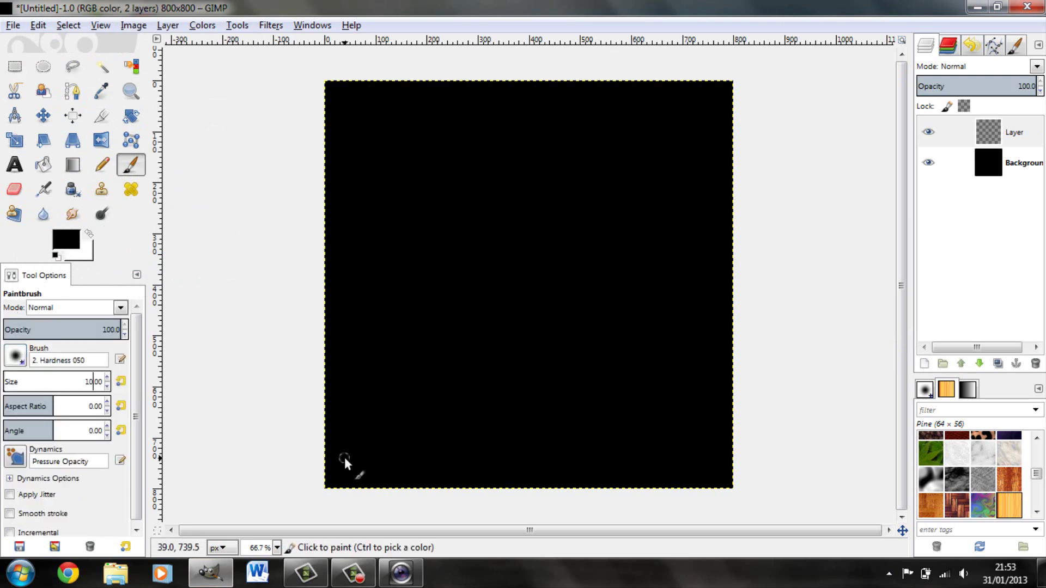
click(87, 235)
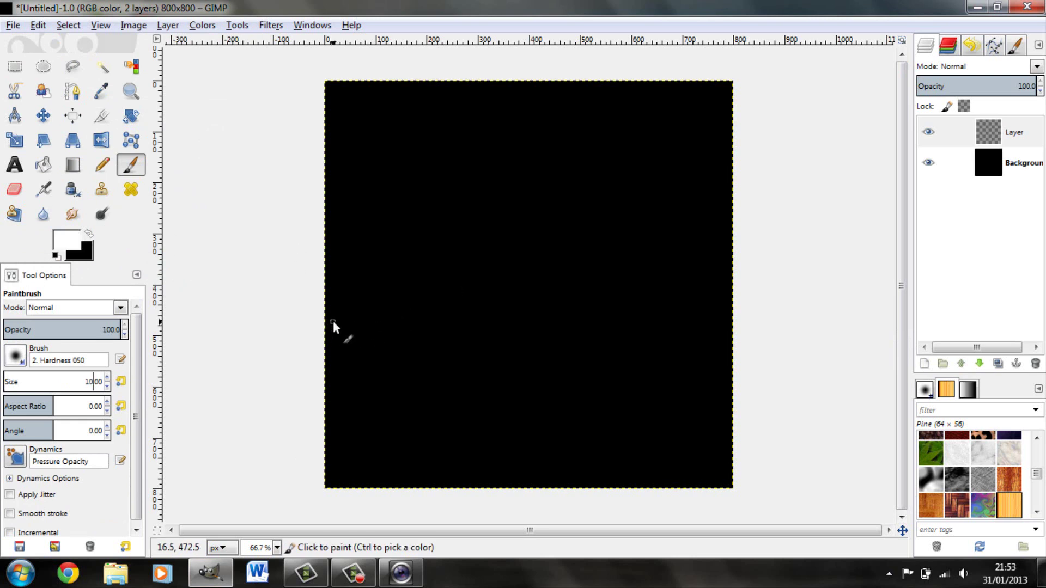
mouse_move(332, 321)
mouse_down()
mouse_move(398, 283)
mouse_move(530, 153)
mouse_move(713, 137)
mouse_move(730, 109)
mouse_up()
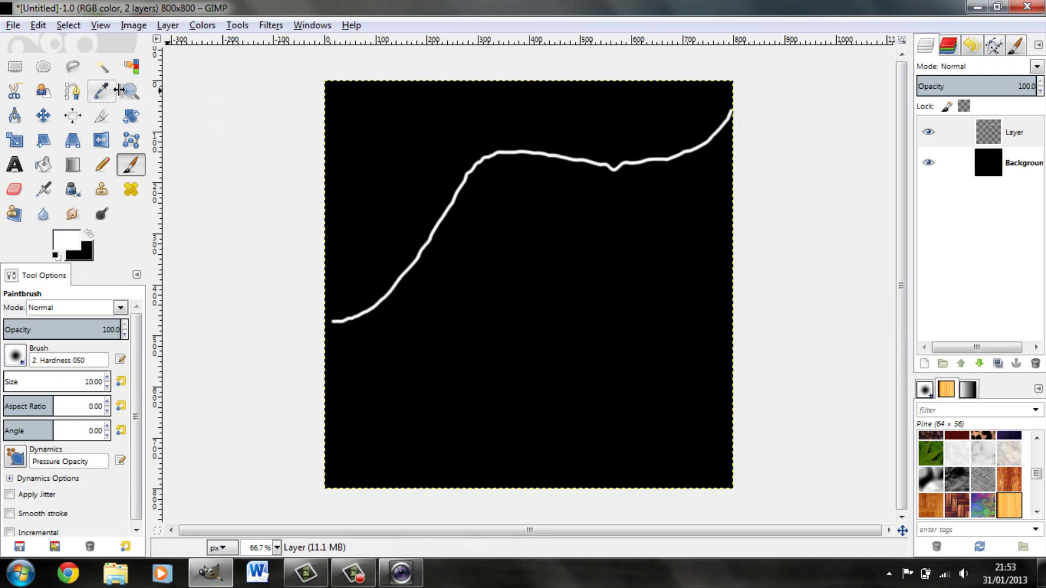
key(ctrl+z)
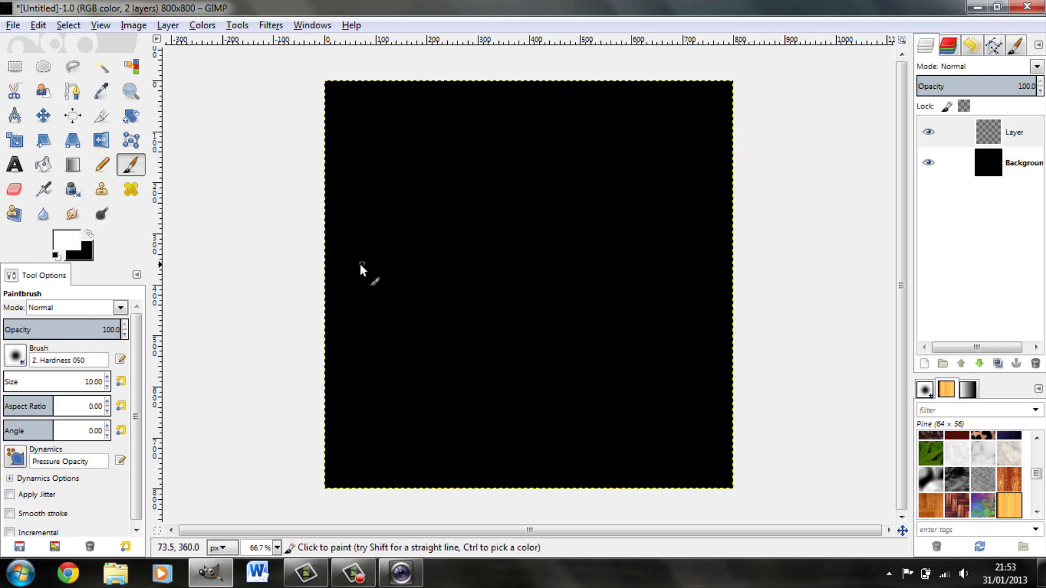
mouse_move(379, 293)
mouse_down()
mouse_move(446, 222)
mouse_move(504, 203)
mouse_up()
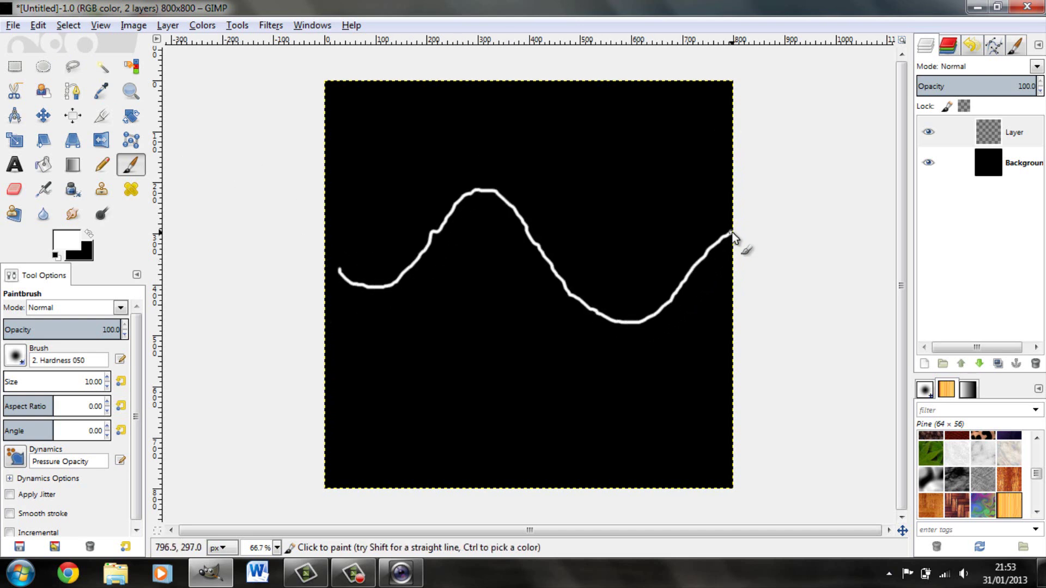
- Fuzzy-select and copy the wave, then paste and anchor a second copy just below
click(102, 66)
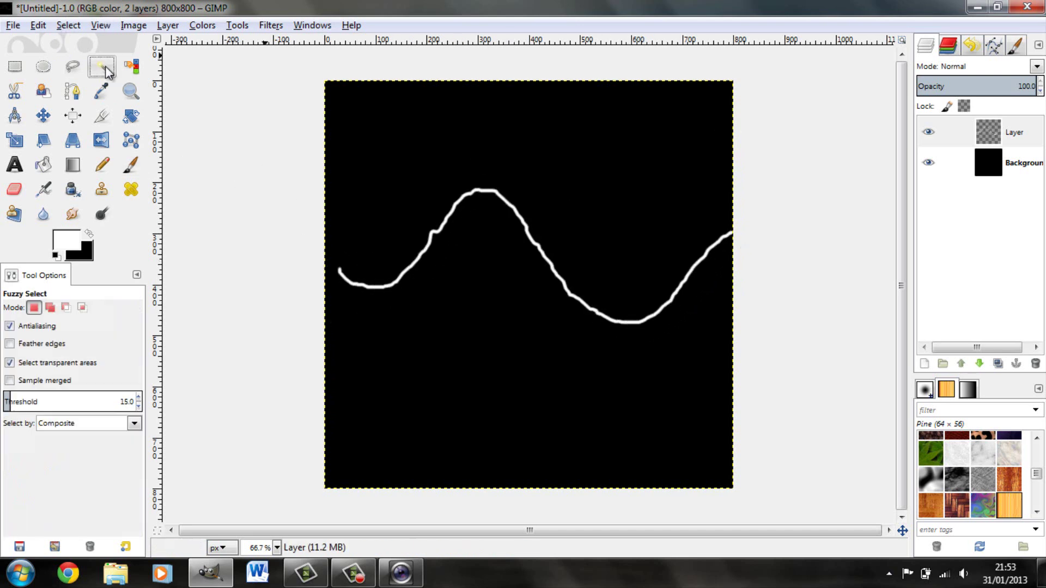
click(374, 285)
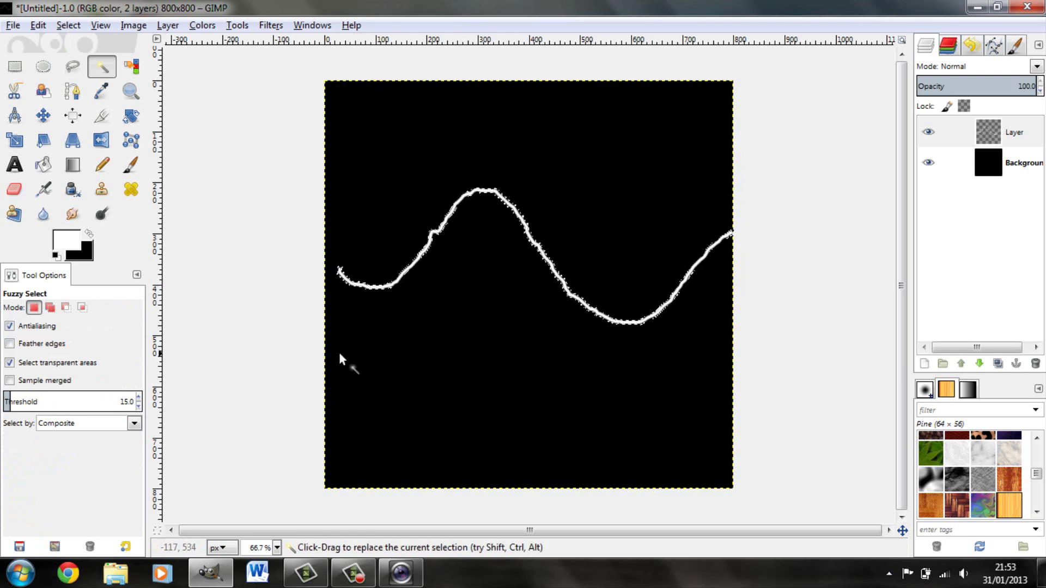
key(ctrl+c)
key(ctrl+v)
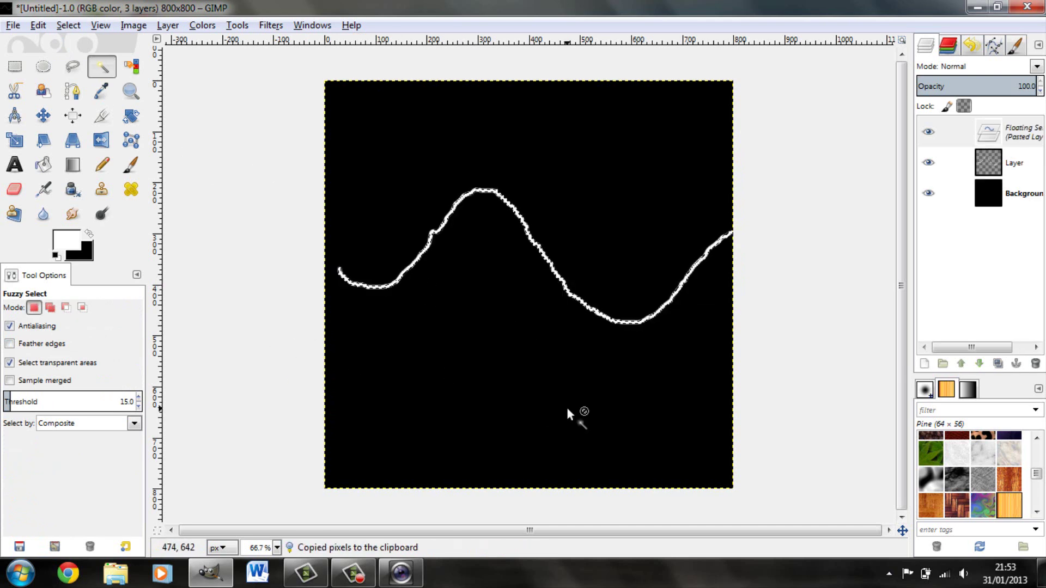
key(Down)
key(Down)
key(Down)
key(Down)
key(Down)
key(Down)
key(Down)
key(Down)
key(Down)
key(Down)
key(Down)
key(Down)
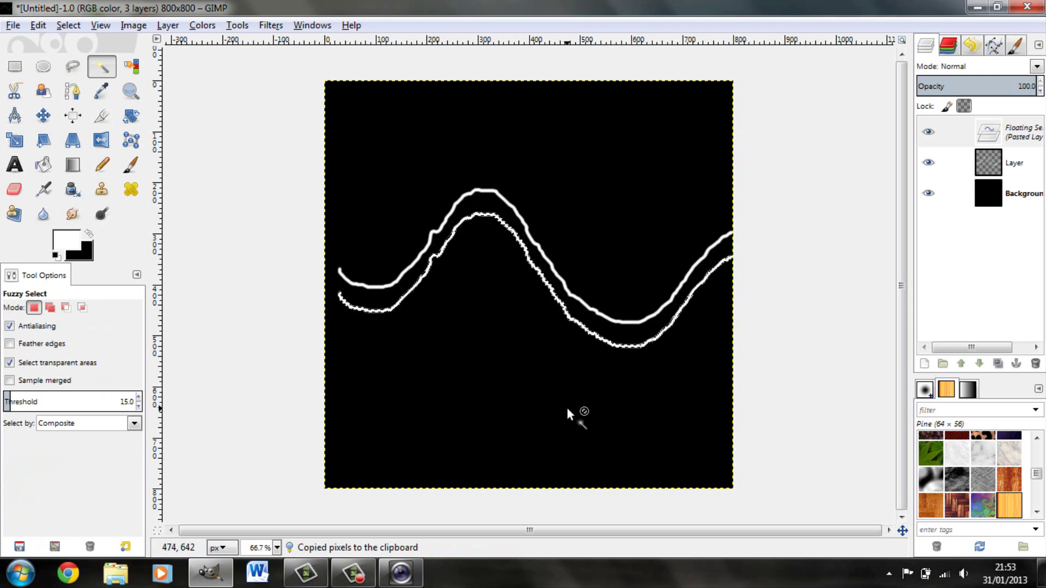
key(Up)
key(Up)
key(Up)
key(Up)
key(Up)
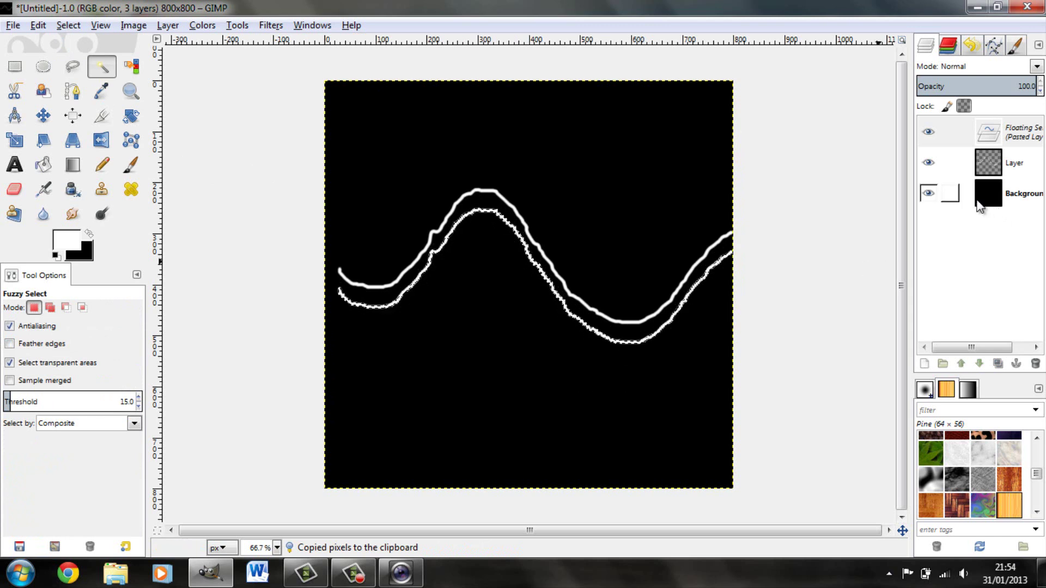
key(r)
click(692, 169)
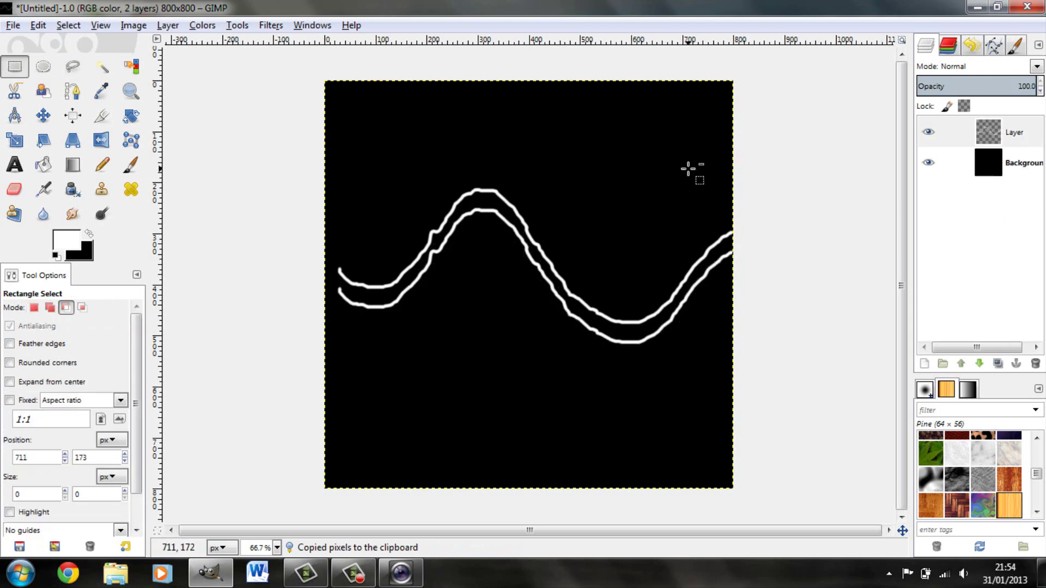
- Paste and anchor a third wave lower and slightly right, then fuzzy-select all three waves
key(ctrl+v)
key(Down)
key(Down)
key(Down)
key(Down)
key(Down)
key(Down)
key(Down)
key(Down)
key(Down)
key(Down)
key(Down)
key(Down)
key(Down)
key(Down)
key(Down)
key(Down)
key(Down)
key(Down)
key(Down)
key(Down)
key(Down)
key(Down)
key(Down)
key(Down)
key(Down)
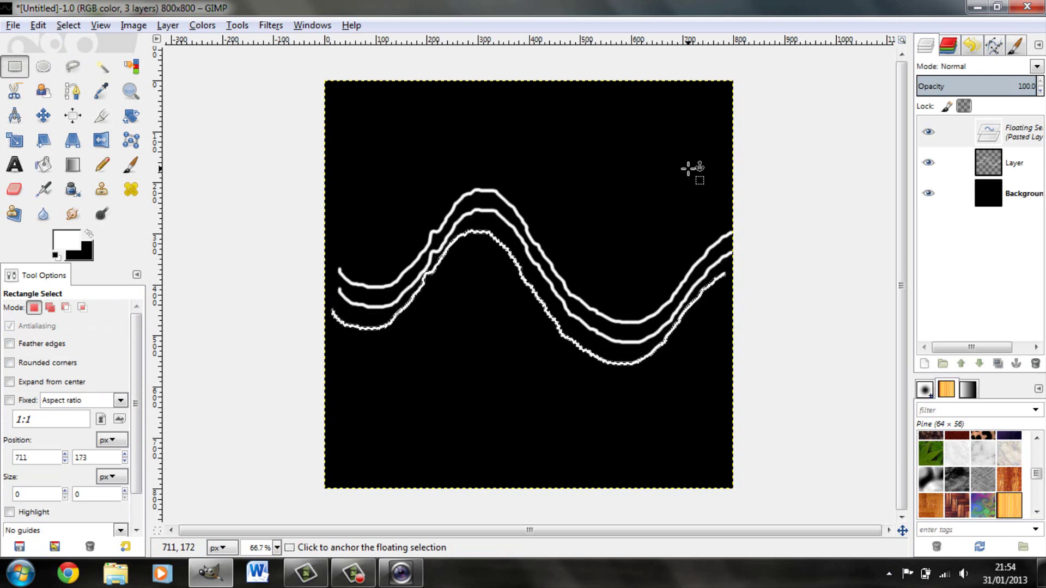
key(Right)
key(Right)
key(Right)
key(Right)
key(Right)
key(Right)
key(Right)
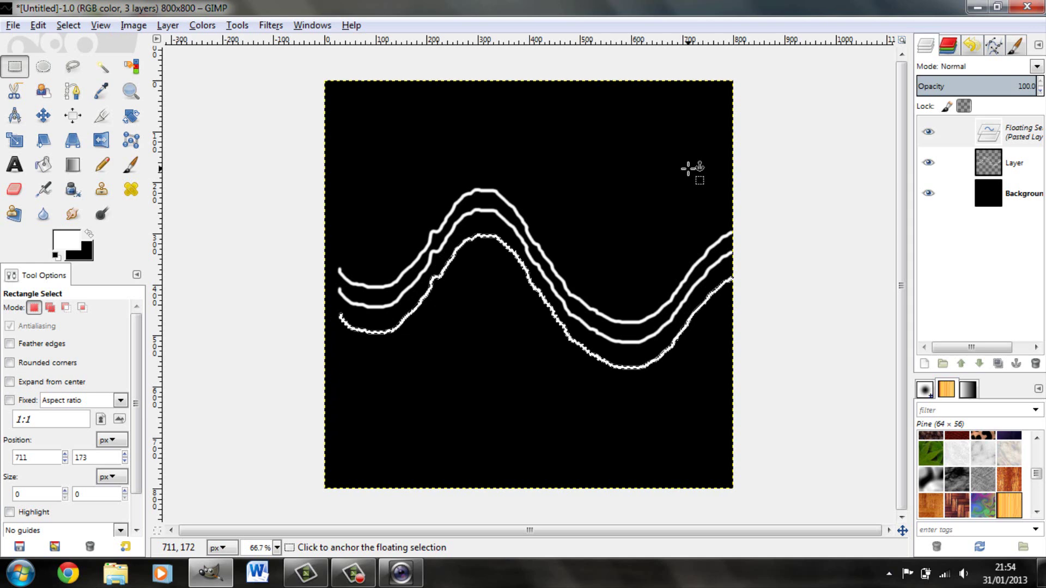
click(692, 169)
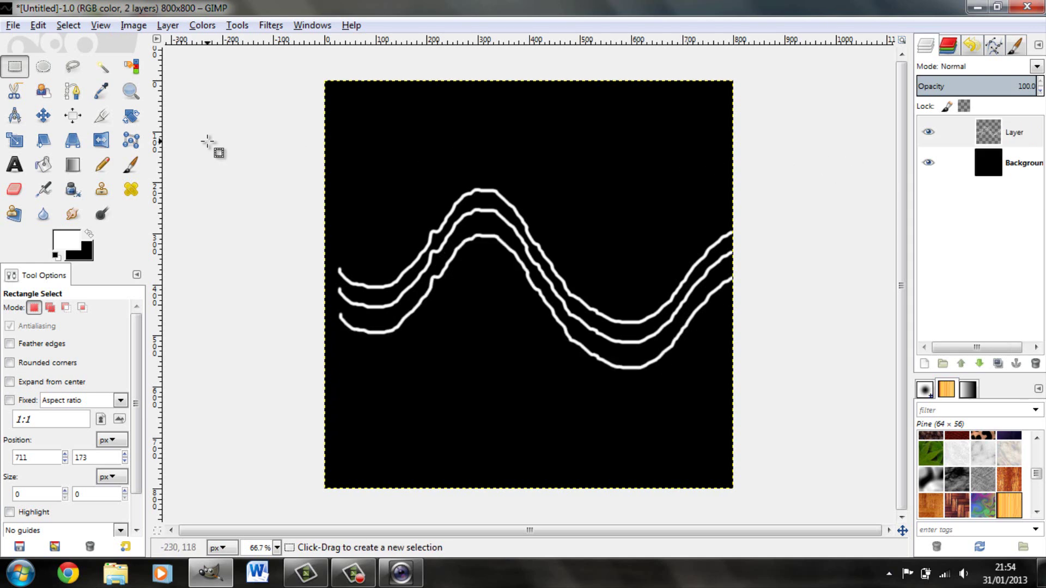
click(101, 67)
click(375, 305)
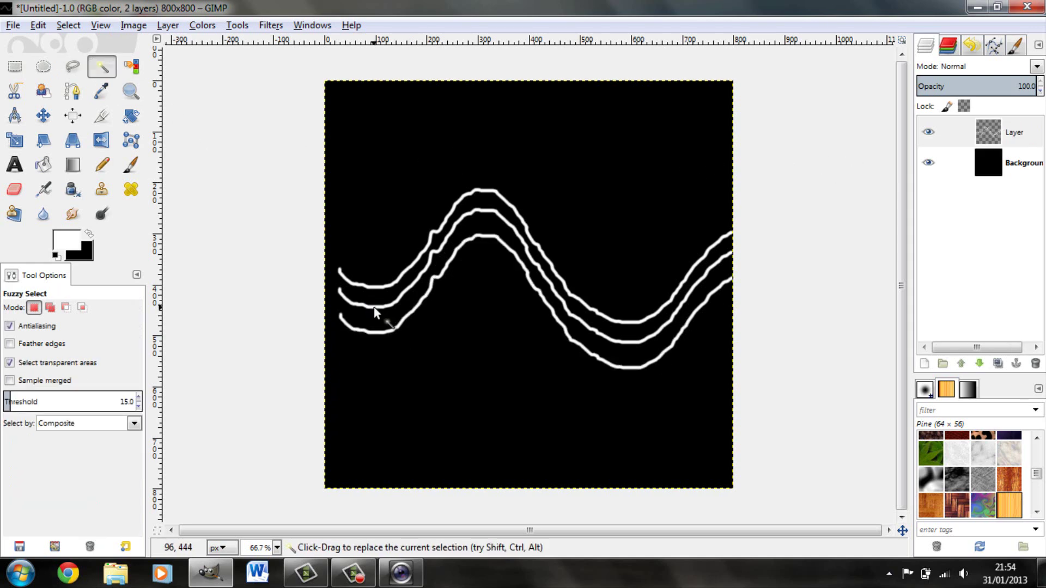
- Apply the Alpha to Logo Neon effect with effect size 30 to the waves
click(269, 26)
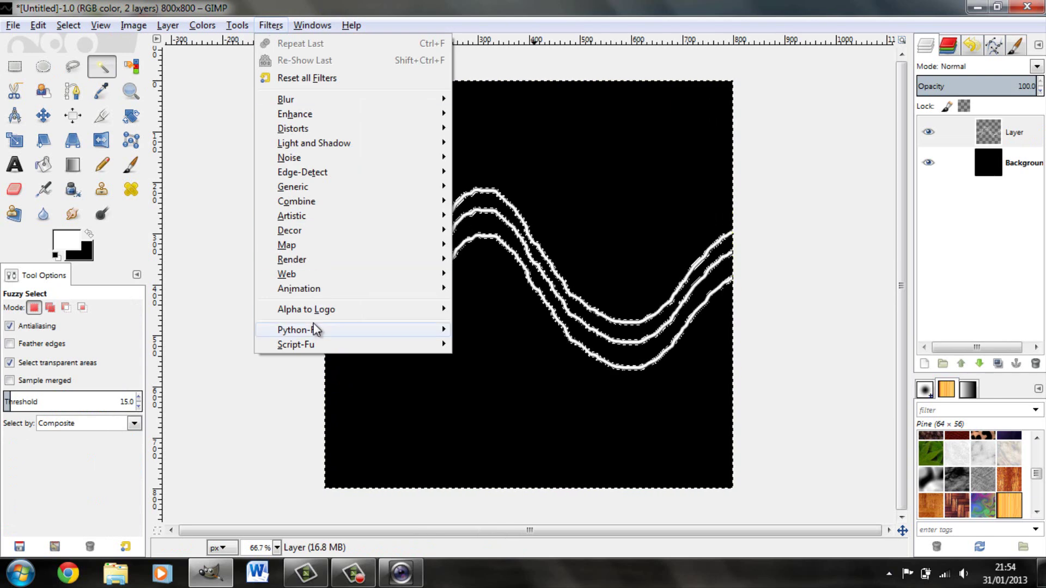
mouse_move(312, 311)
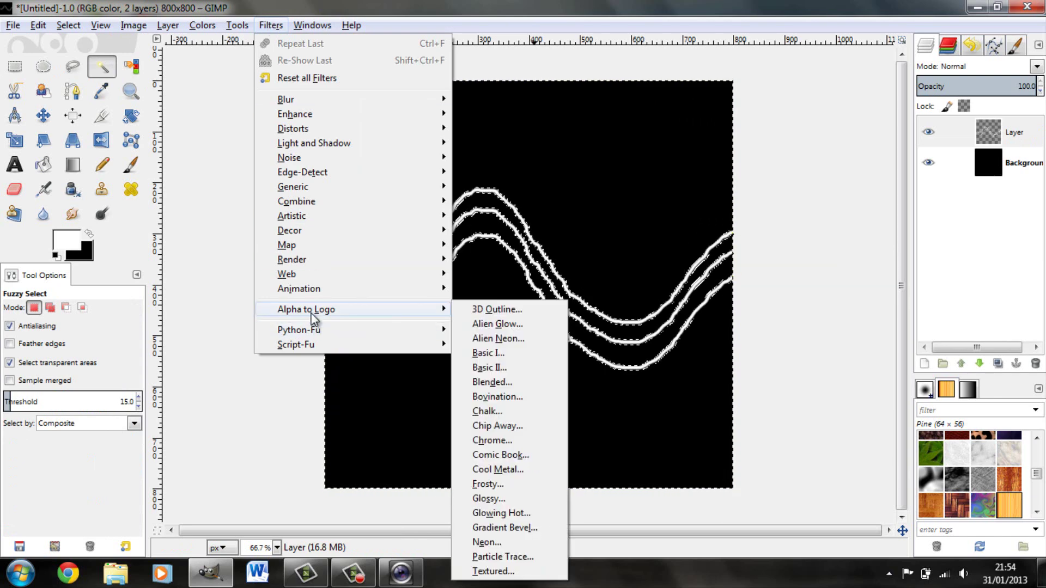
click(487, 543)
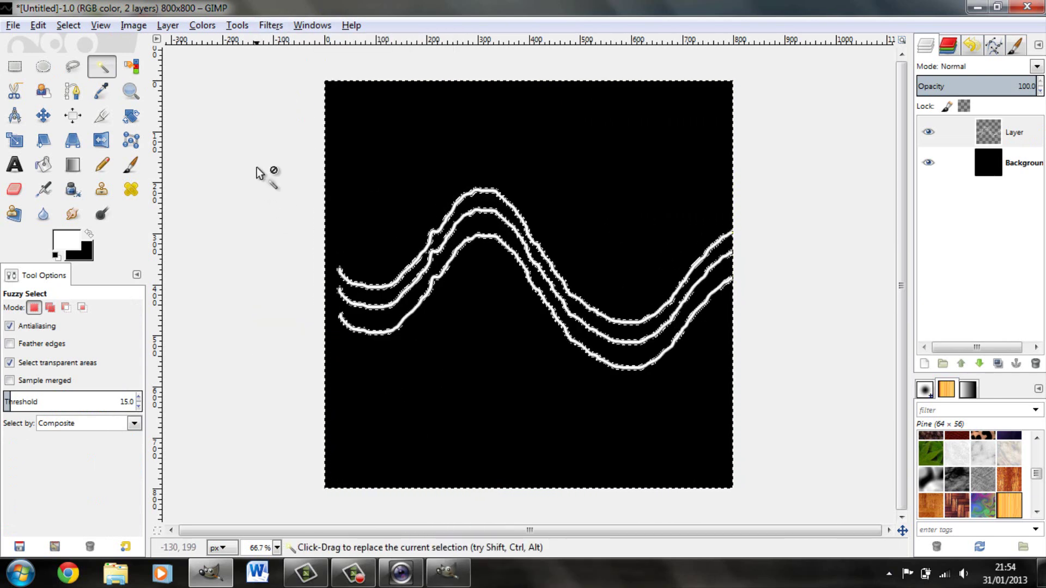
click(437, 578)
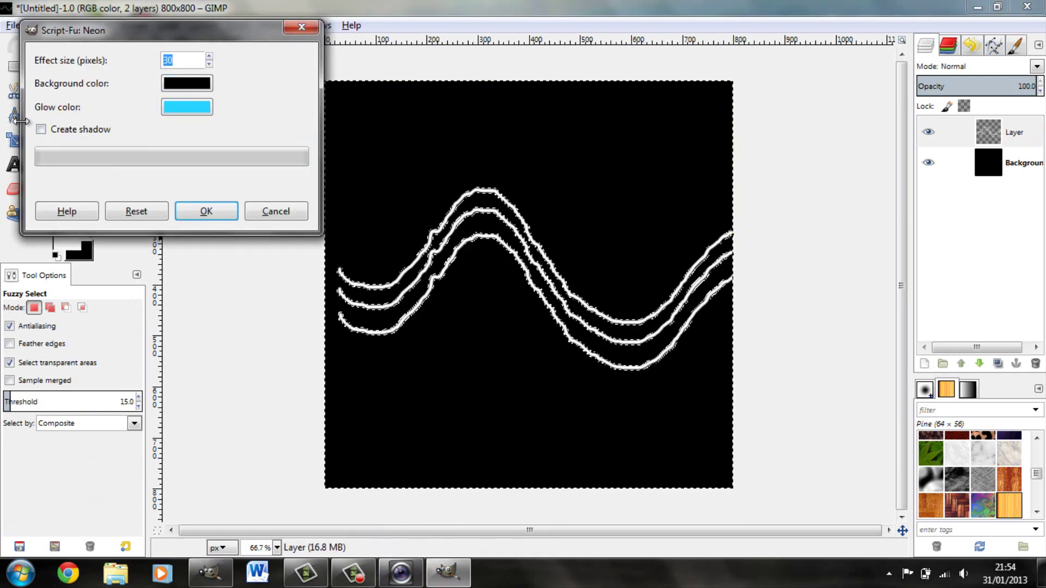
click(230, 212)
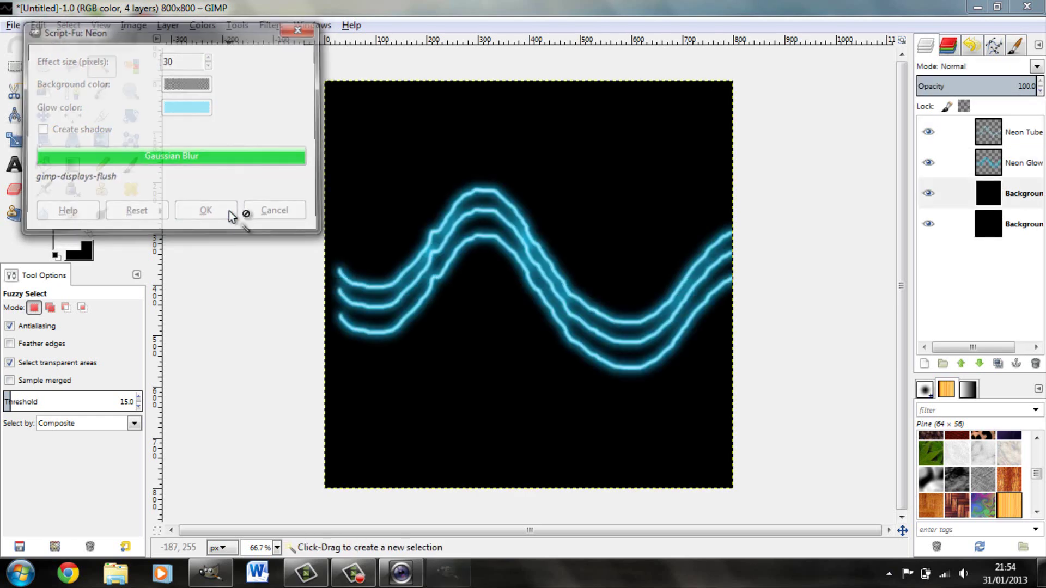
- Open IWarp on the Neon Tubes layer and swirl the lines counter-clockwise from the left edge to the trough
click(1021, 140)
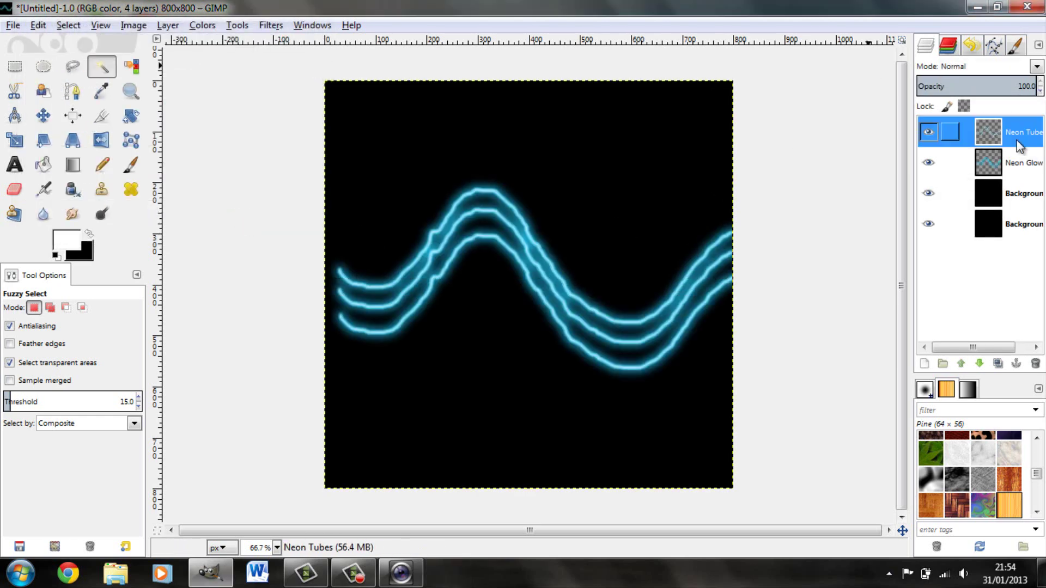
click(270, 25)
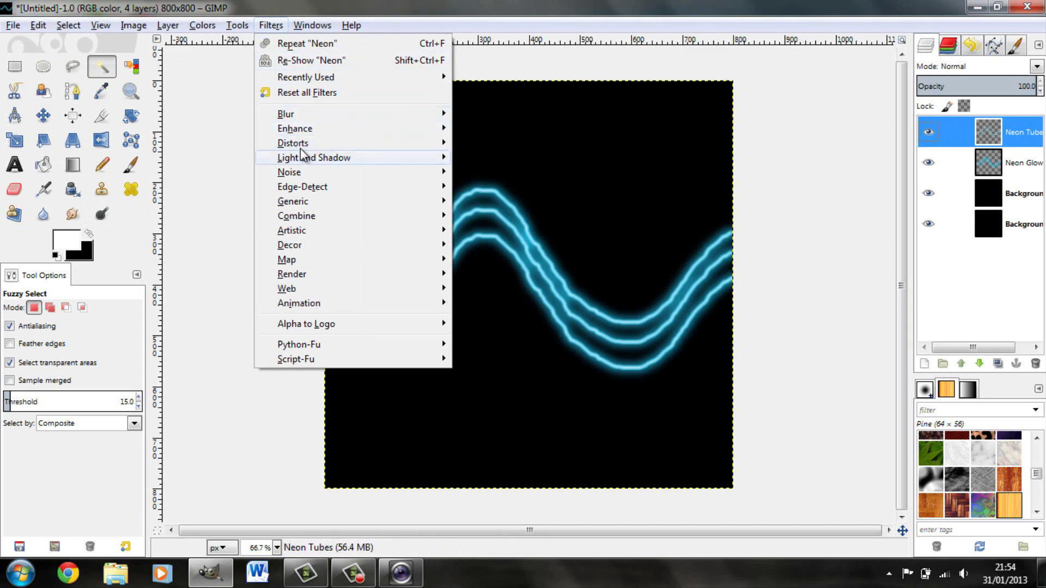
mouse_move(299, 142)
click(506, 231)
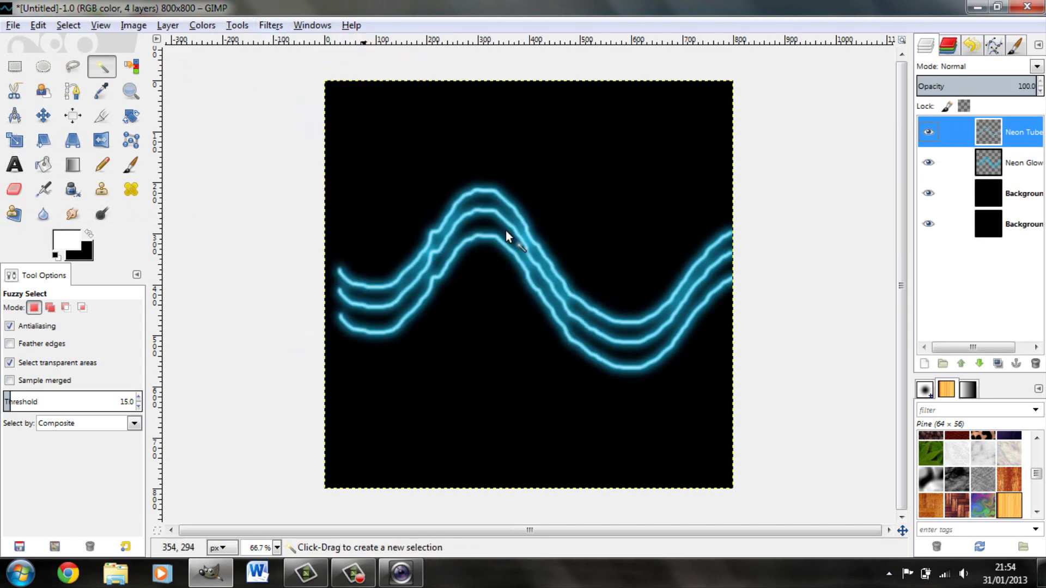
click(376, 168)
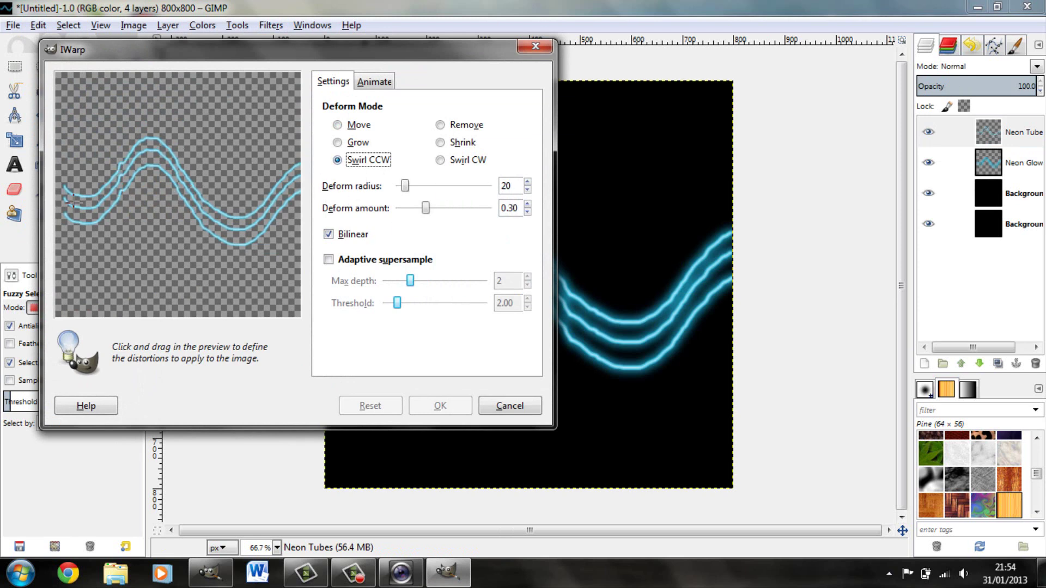
mouse_move(73, 193)
mouse_down()
mouse_move(117, 175)
mouse_move(143, 147)
mouse_move(233, 223)
mouse_move(296, 183)
mouse_move(266, 220)
mouse_move(234, 232)
mouse_move(139, 170)
mouse_move(97, 221)
mouse_move(73, 221)
mouse_up()
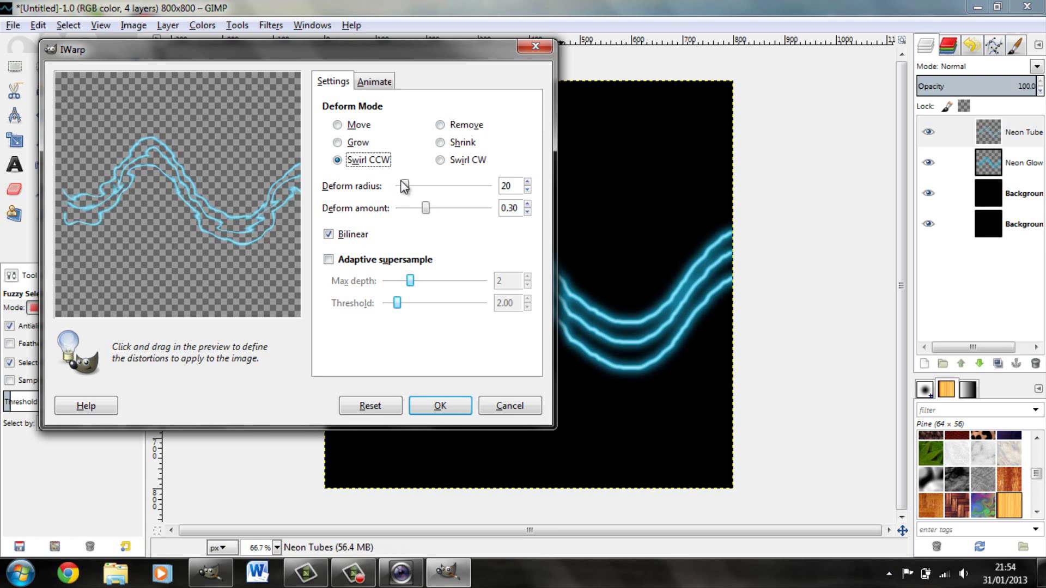
- Swirl the right-hand curve at radius 52, then twist it clockwise at radius 18
drag(404, 185, 417, 186)
mouse_move(280, 186)
mouse_down()
mouse_move(254, 224)
mouse_move(234, 196)
mouse_up()
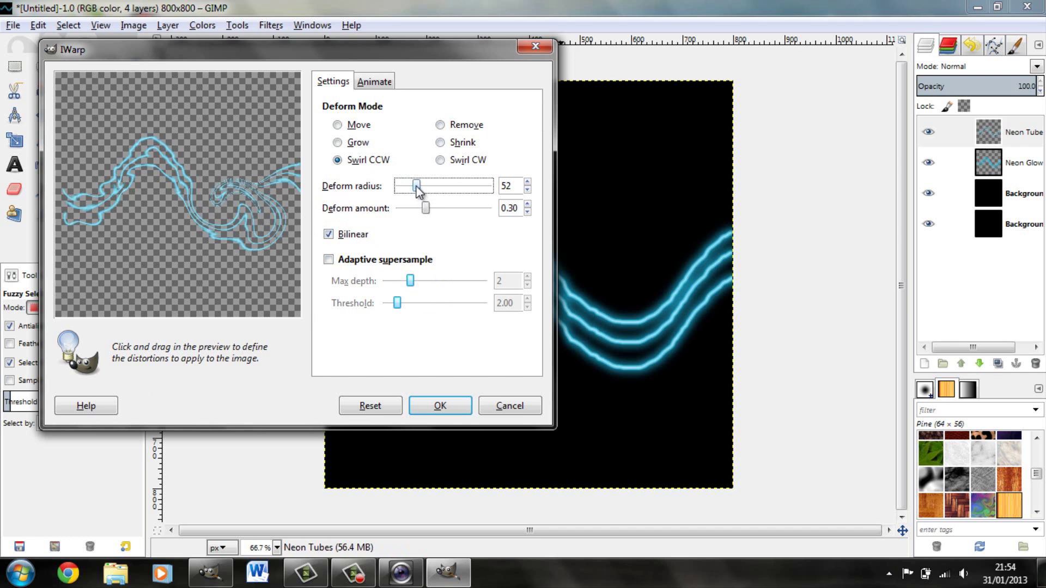
drag(404, 185, 402, 186)
click(439, 160)
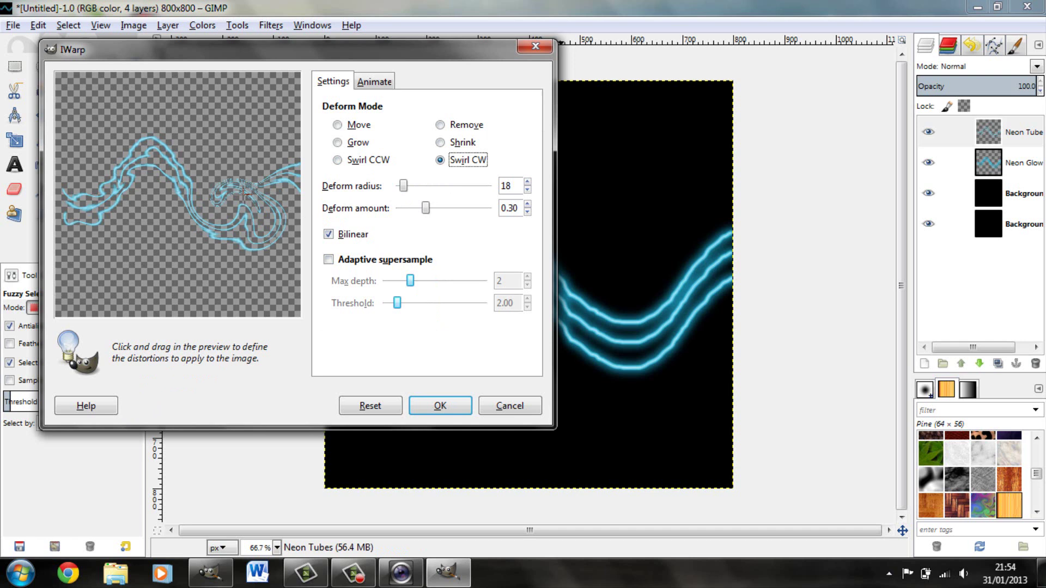
mouse_move(242, 199)
mouse_down()
mouse_move(279, 187)
mouse_move(212, 204)
mouse_move(158, 167)
mouse_move(147, 146)
mouse_move(179, 172)
mouse_move(133, 151)
mouse_move(76, 218)
mouse_move(74, 197)
mouse_move(144, 144)
mouse_move(275, 236)
mouse_move(224, 216)
mouse_move(232, 172)
mouse_move(304, 172)
mouse_move(209, 222)
mouse_move(161, 176)
mouse_move(249, 252)
mouse_move(148, 158)
mouse_move(107, 195)
mouse_move(56, 208)
mouse_up()
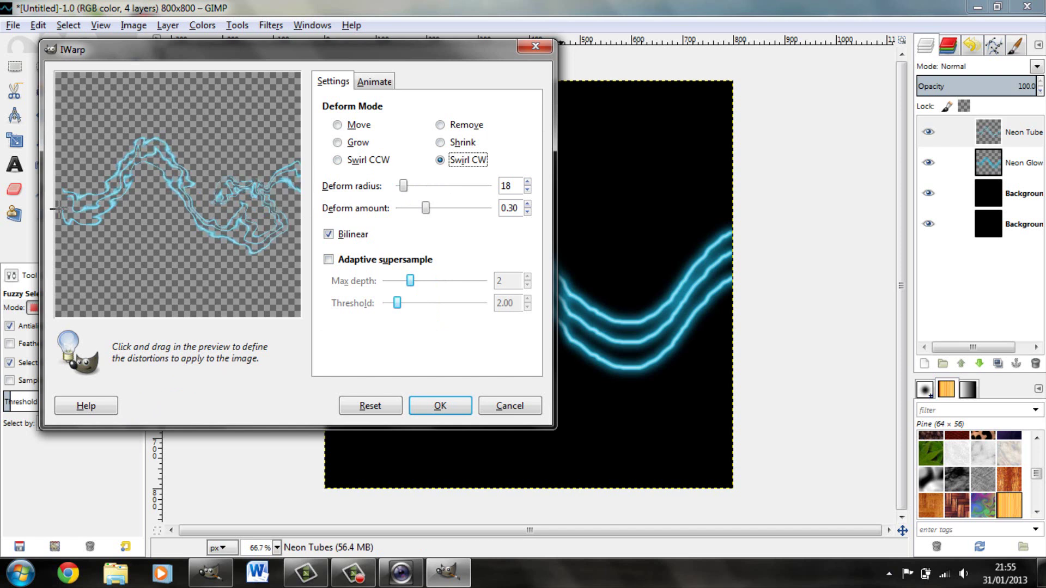
- Apply the warp to Neon Tubes and reopen IWarp on the Neon Glow layer
click(440, 404)
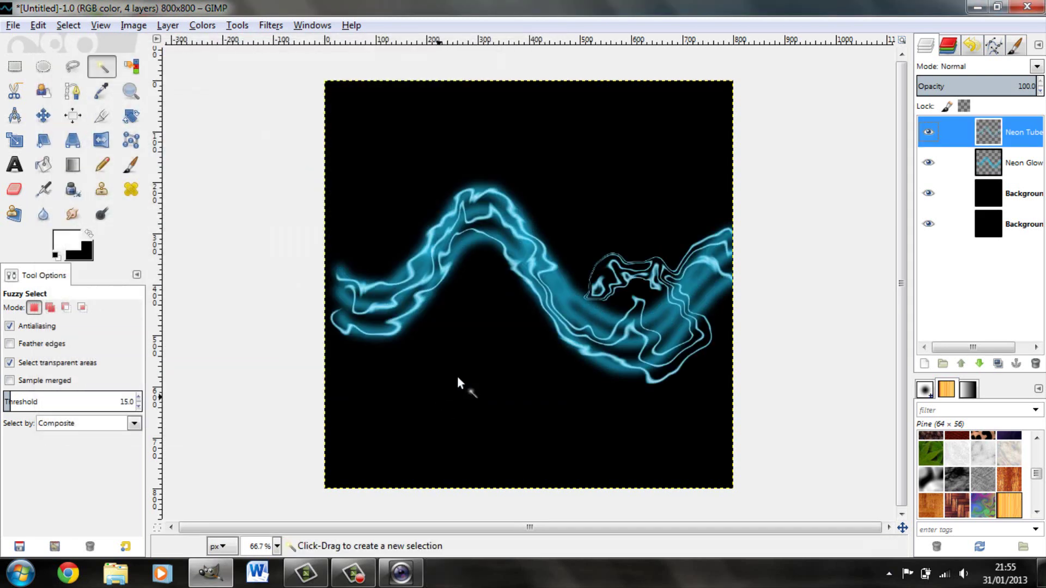
click(1024, 132)
click(1023, 161)
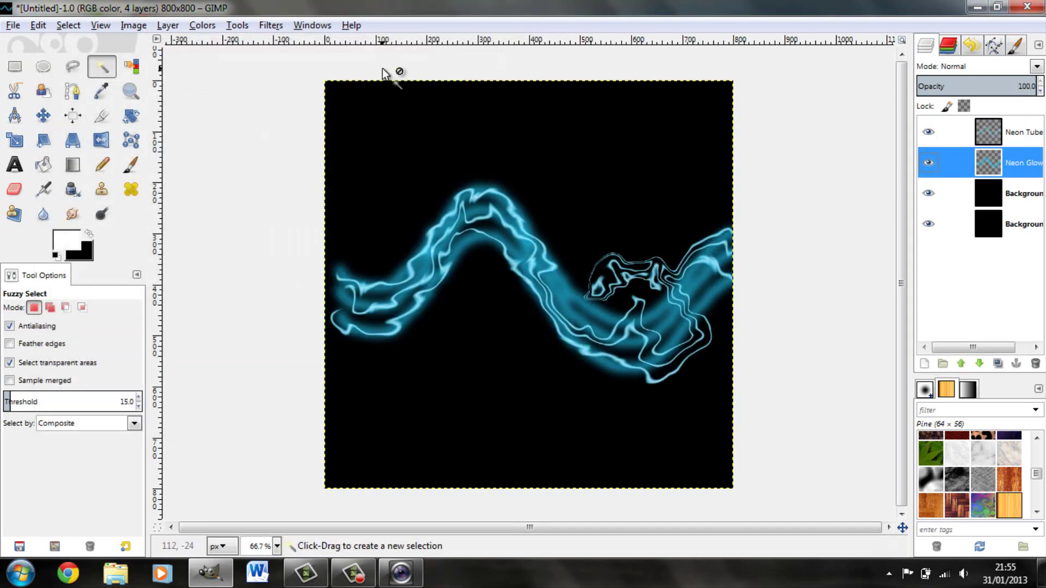
key(shift+ctrl+f)
- Swirl the glow counter-clockwise at radius 31 across the right end, left end and middle, then apply
click(357, 179)
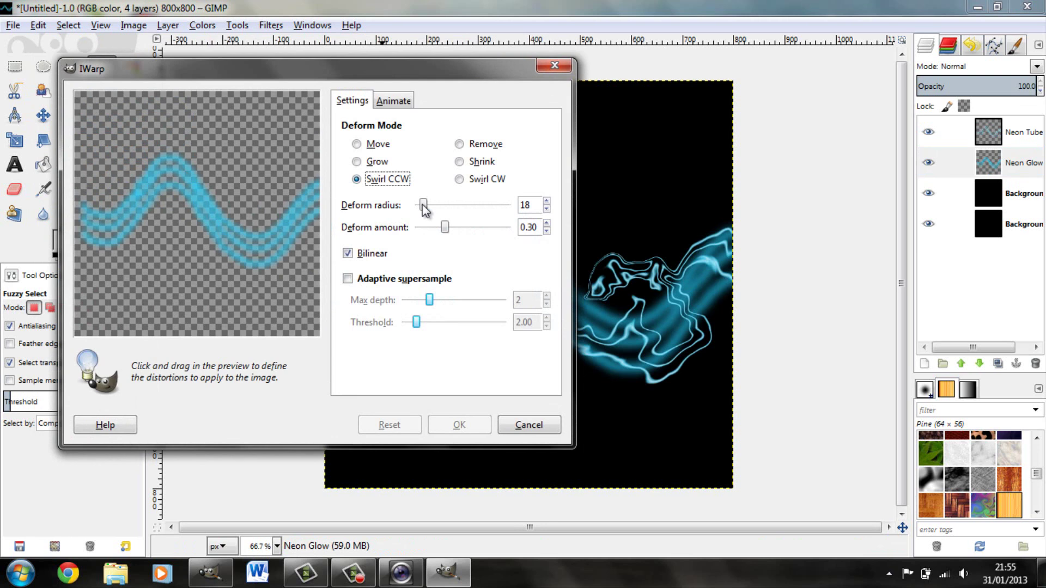
drag(424, 207, 429, 208)
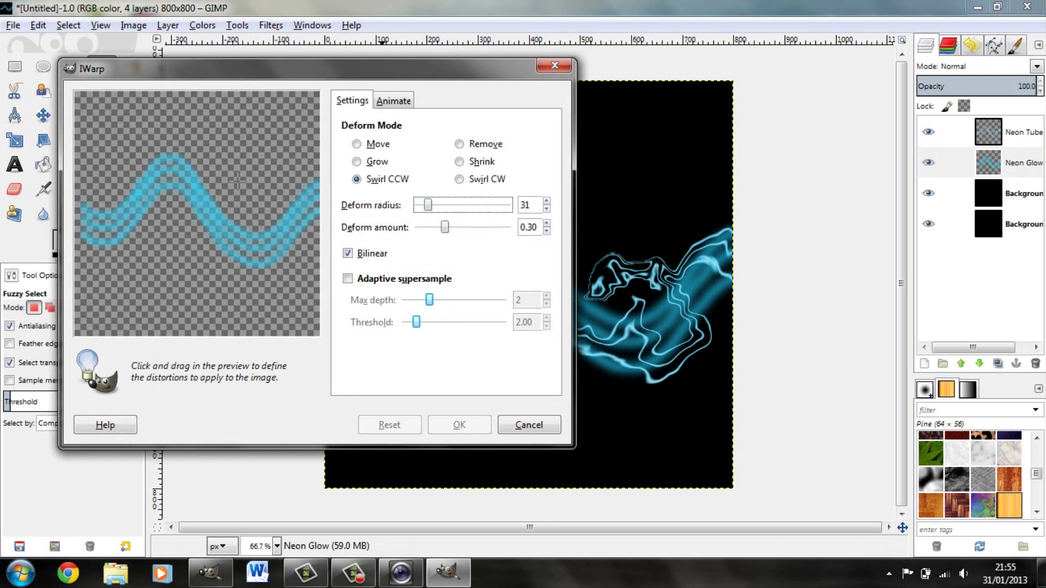
mouse_move(298, 214)
mouse_down()
mouse_move(259, 255)
mouse_move(157, 170)
mouse_up()
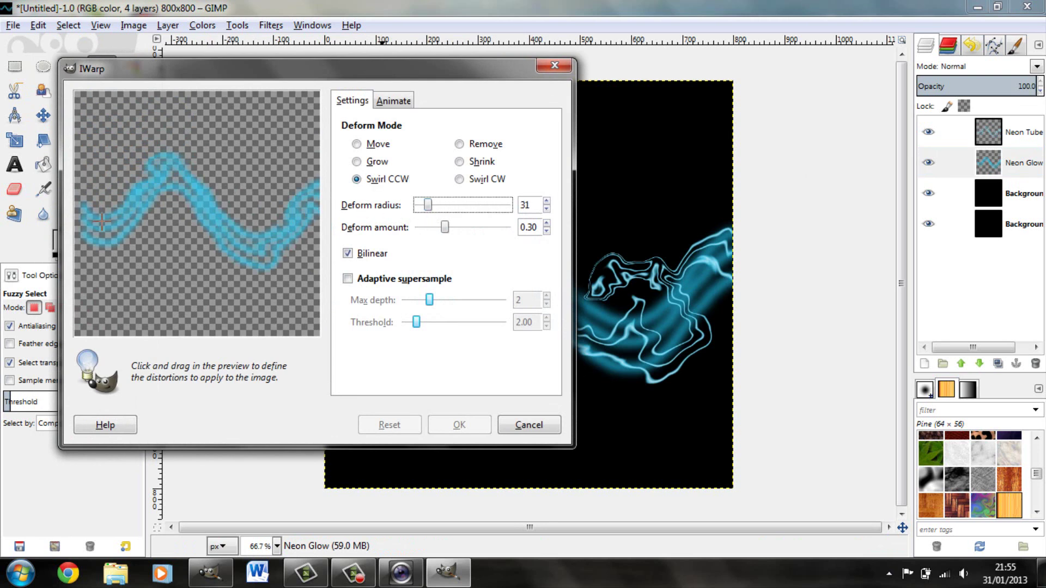
drag(102, 221, 128, 230)
mouse_move(217, 233)
mouse_down()
mouse_move(287, 201)
mouse_move(247, 219)
mouse_move(192, 169)
mouse_move(133, 167)
mouse_move(98, 237)
mouse_move(181, 187)
mouse_move(237, 238)
mouse_move(304, 219)
mouse_move(307, 206)
mouse_move(239, 232)
mouse_move(194, 175)
mouse_move(131, 190)
mouse_move(206, 217)
mouse_move(163, 199)
mouse_up()
click(460, 428)
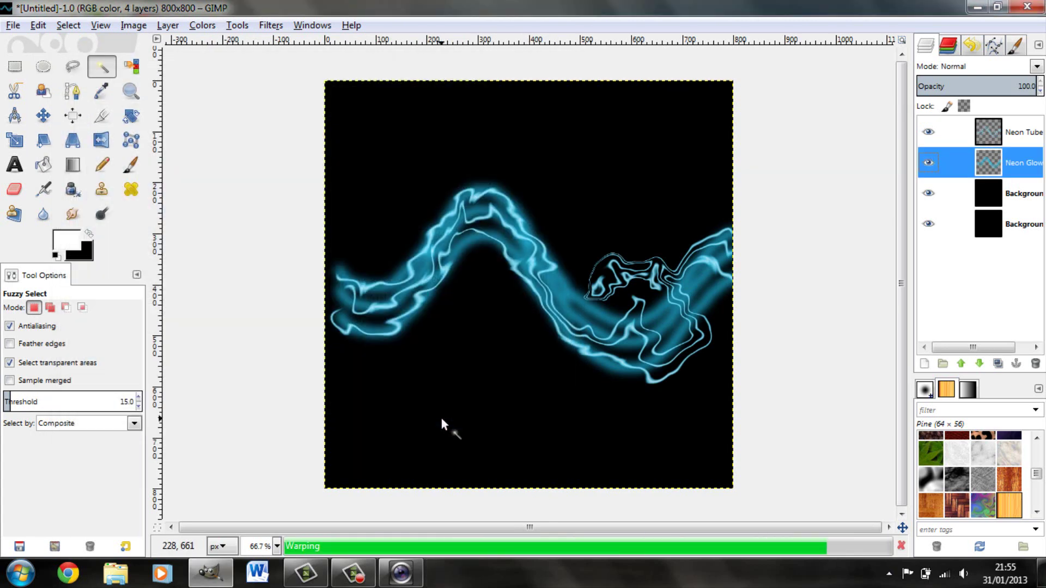
- Brighten the Neon Glow layer's midtones with Levels
click(261, 26)
mouse_move(202, 27)
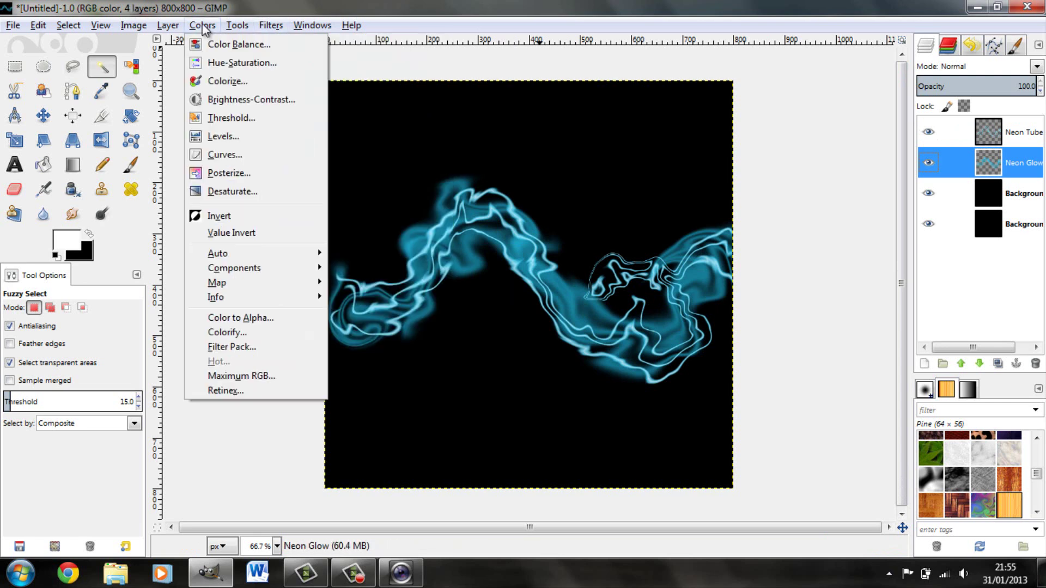
click(246, 141)
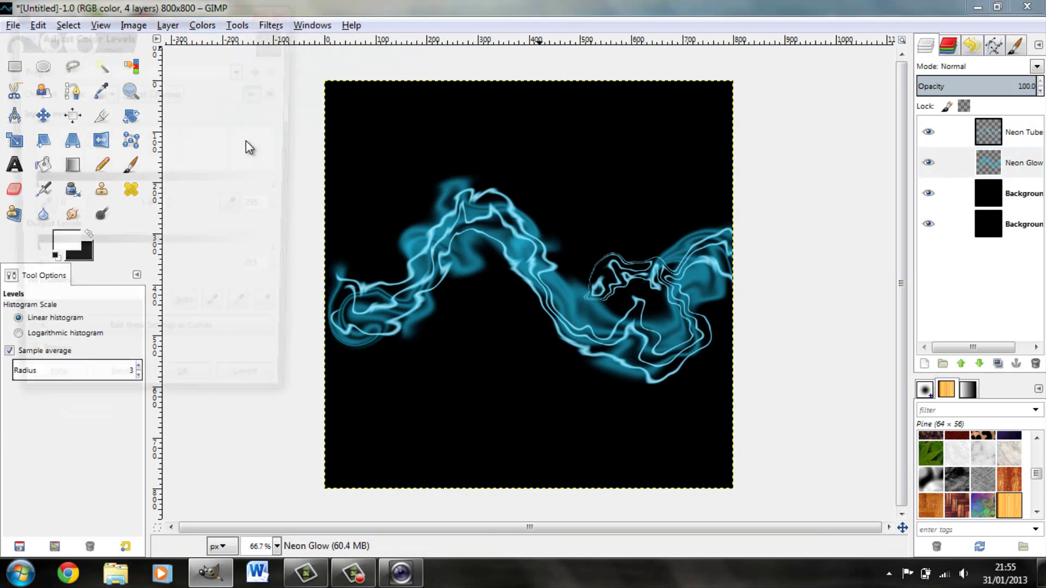
drag(157, 190, 76, 191)
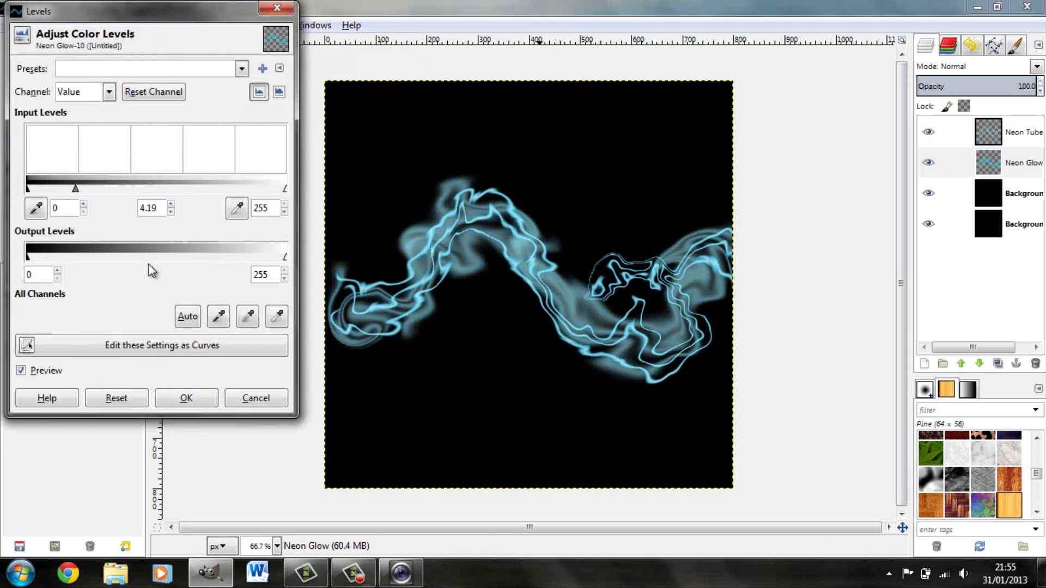
click(186, 399)
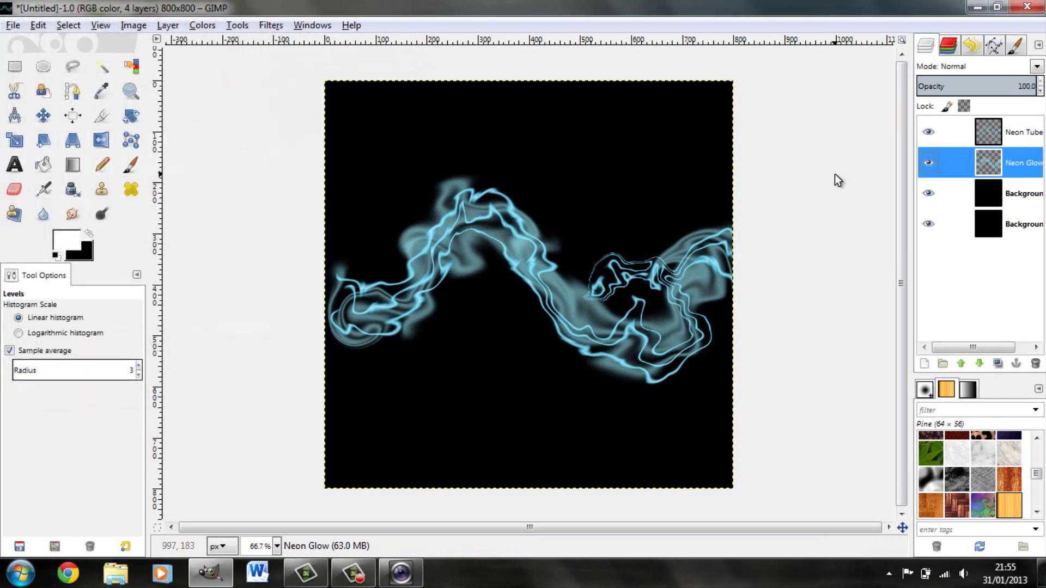
- Brighten the Neon Tubes layer with Levels at gamma 4.80
click(995, 141)
click(202, 25)
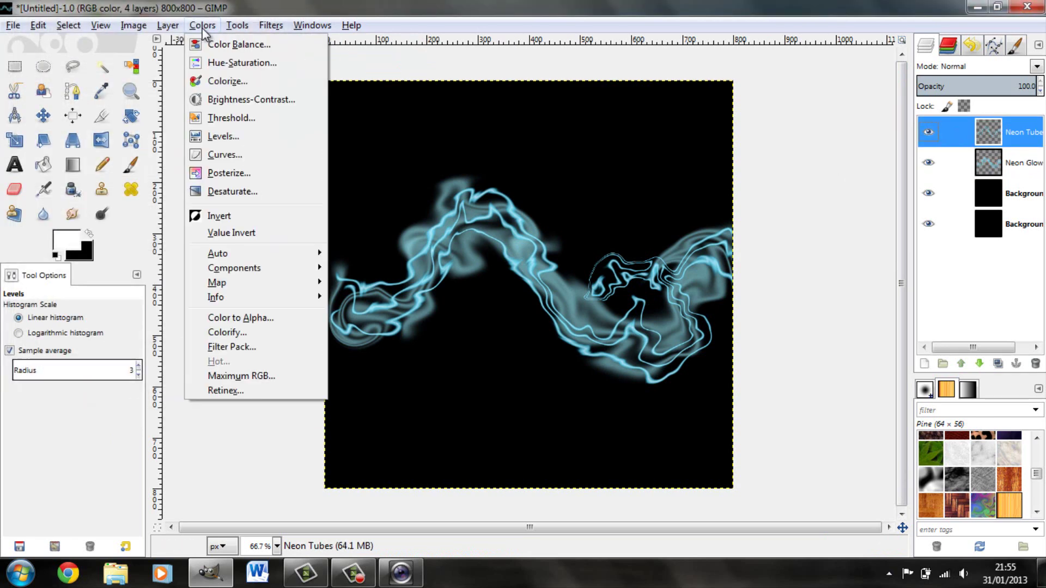
click(207, 140)
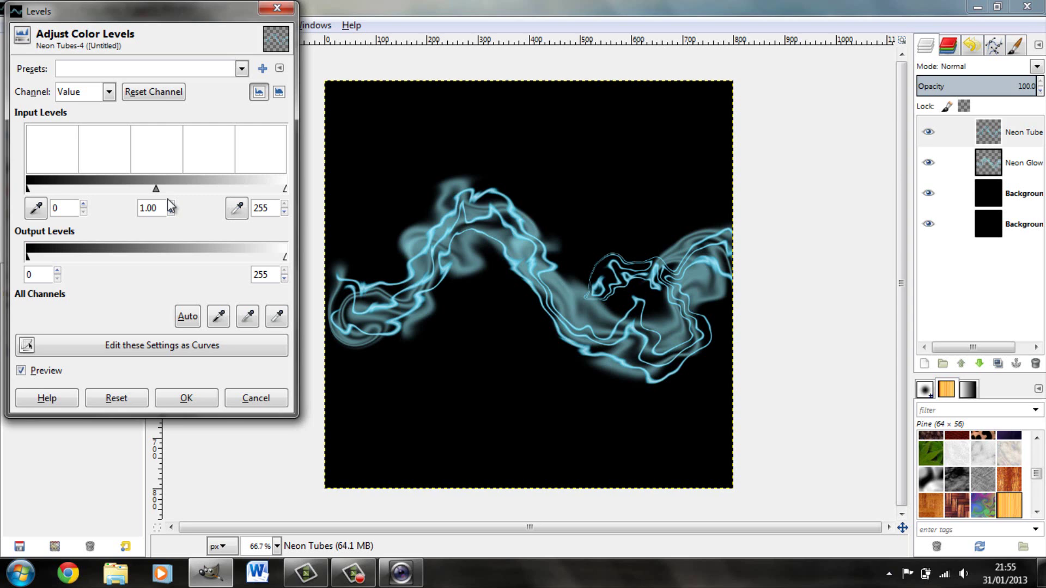
drag(153, 195, 69, 191)
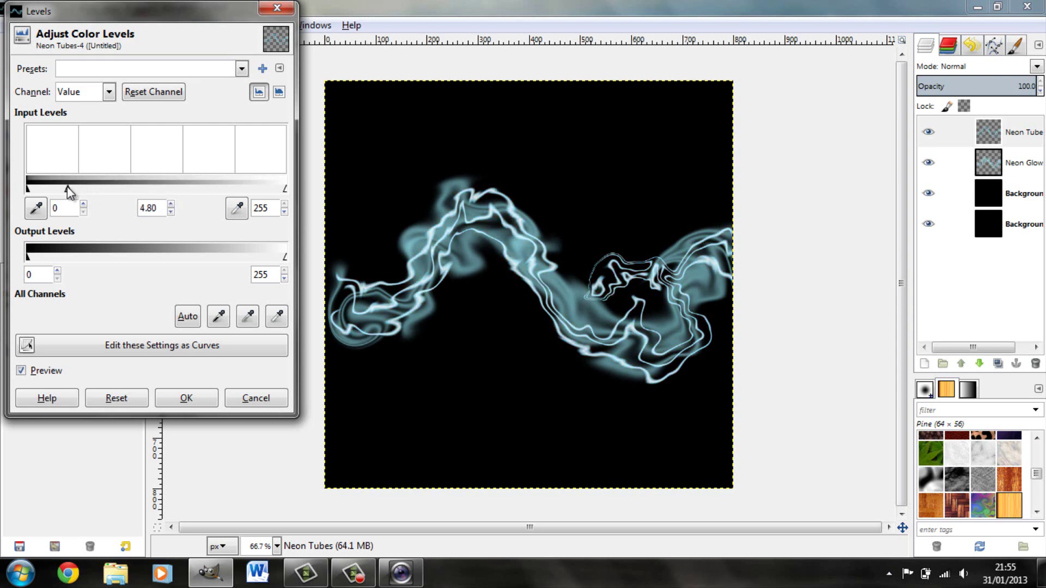
click(186, 398)
- Colorize Neon Tubes at hue 180, saturation 50, lightness about -82
click(212, 25)
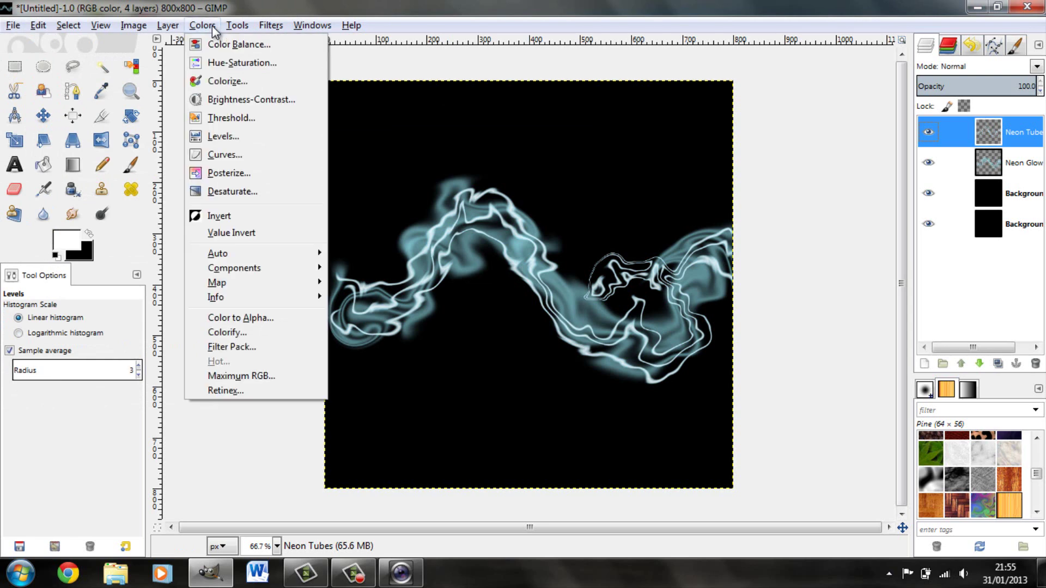
click(224, 80)
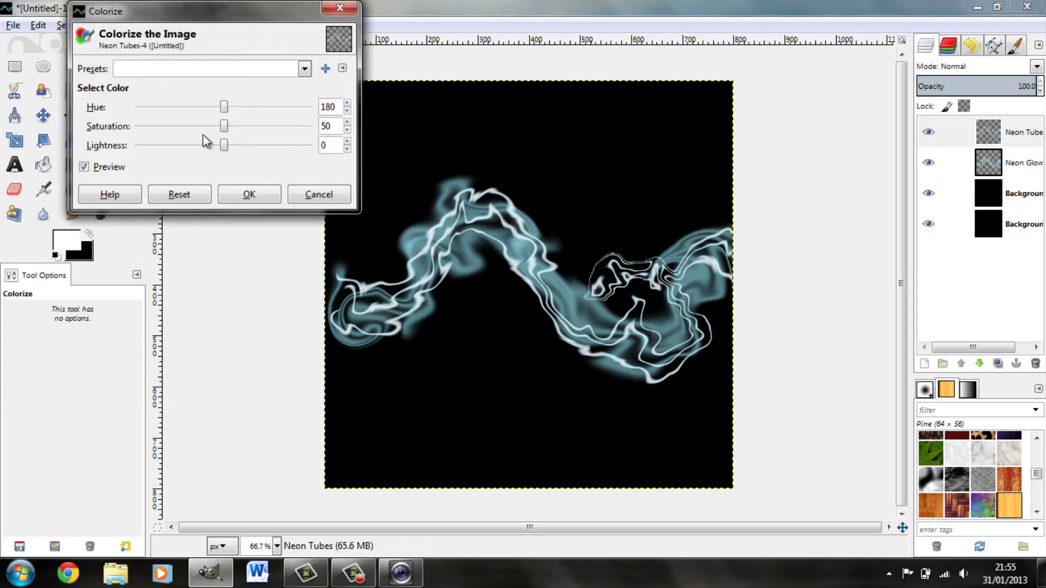
drag(223, 146, 150, 148)
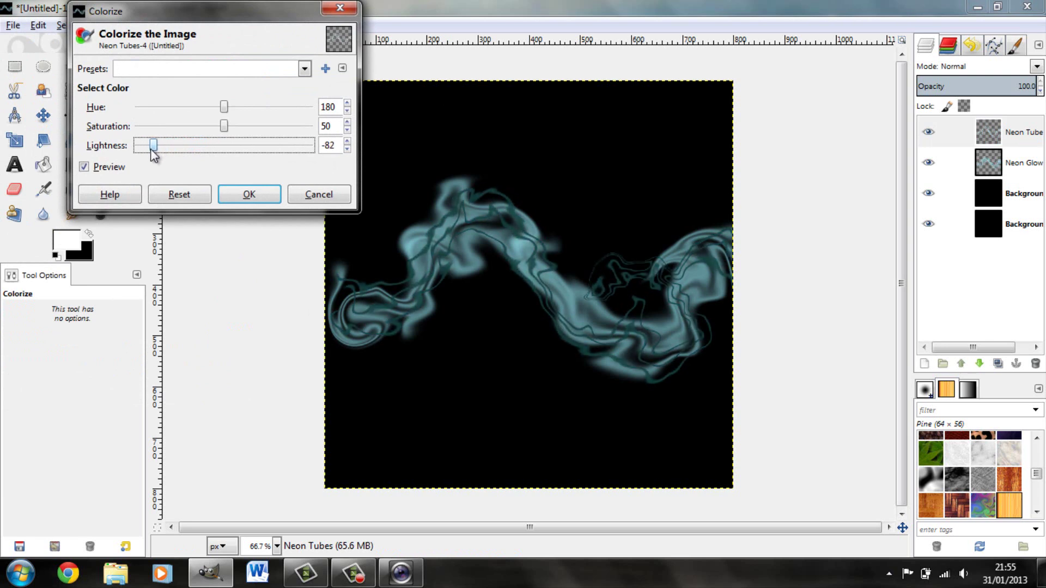
click(270, 195)
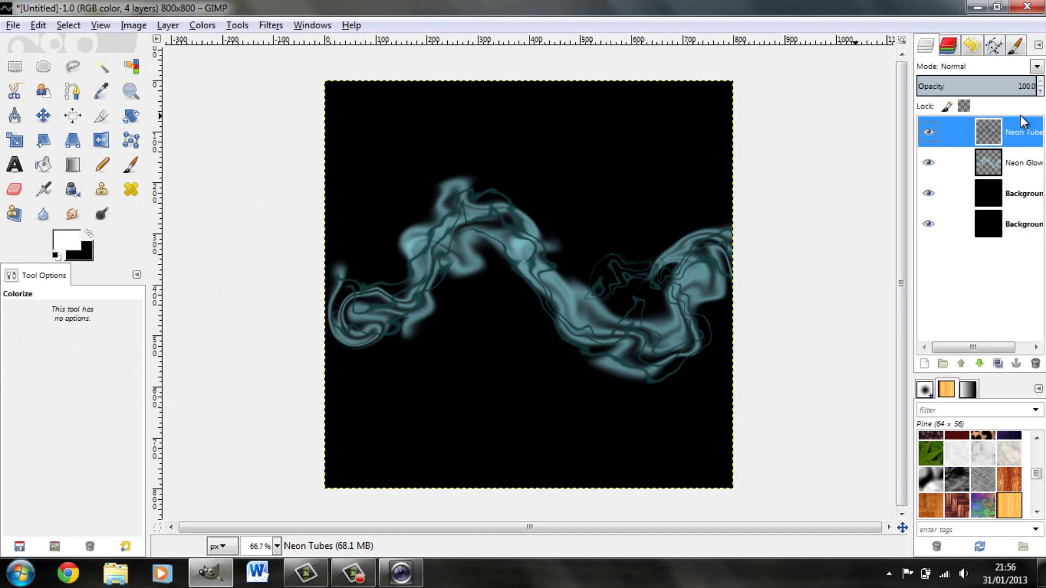
- Colorize Neon Glow at hue 180, saturation 50, lightness -77
click(1010, 159)
click(202, 25)
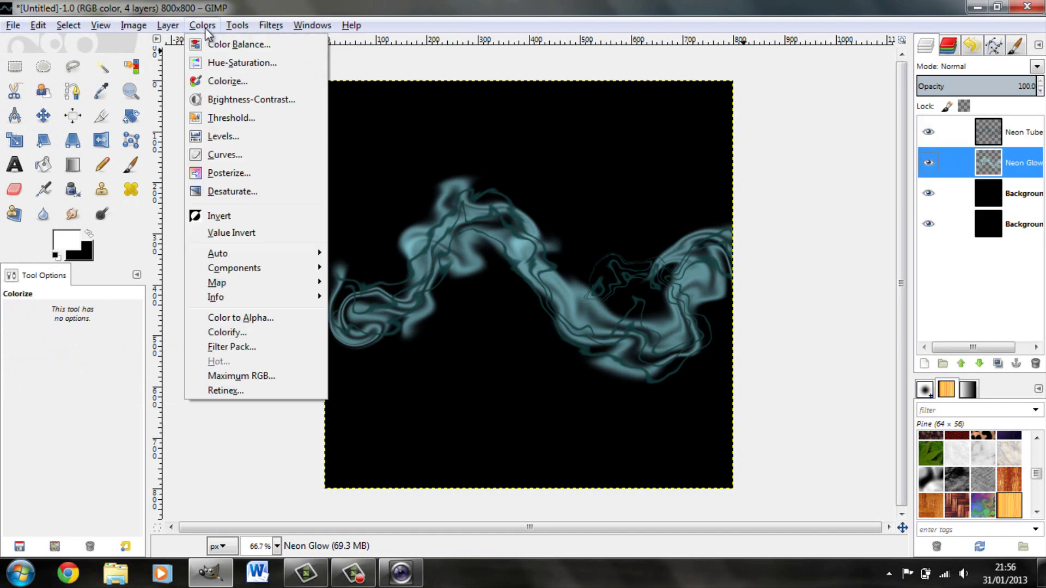
click(217, 79)
drag(226, 146, 162, 158)
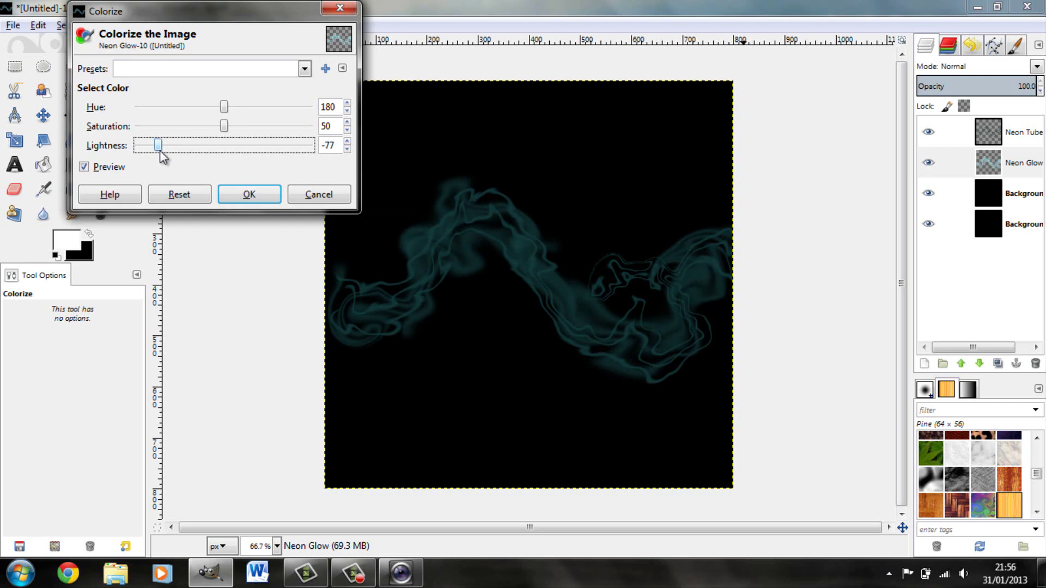
click(230, 191)
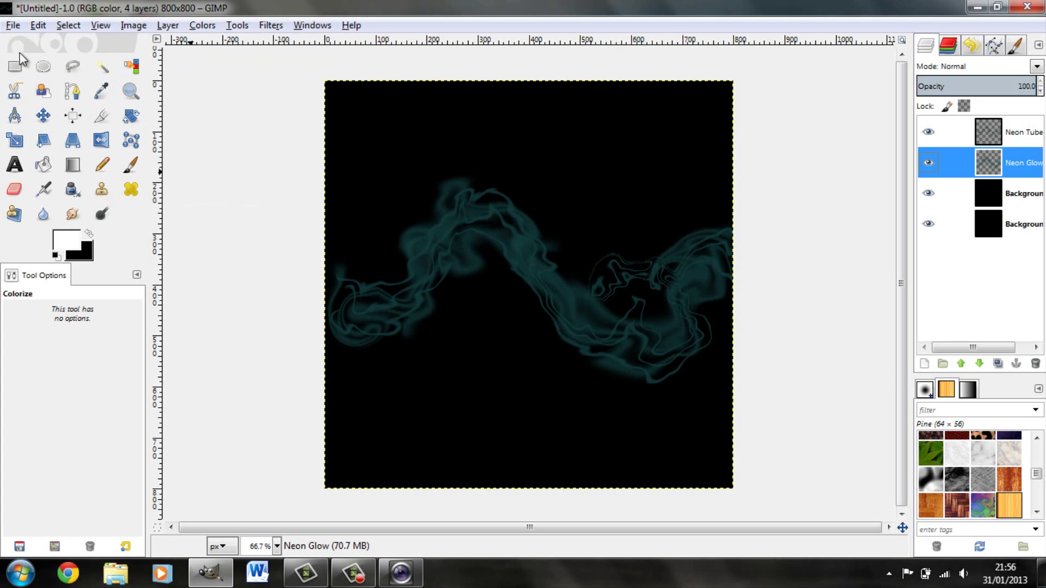
- Switch to the Rectangle Select tool
click(15, 66)
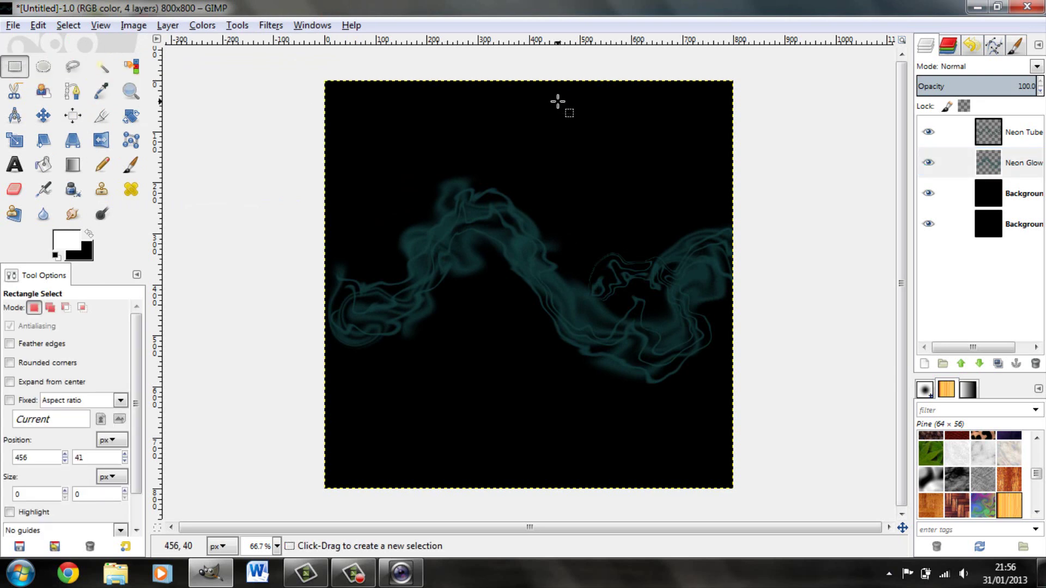